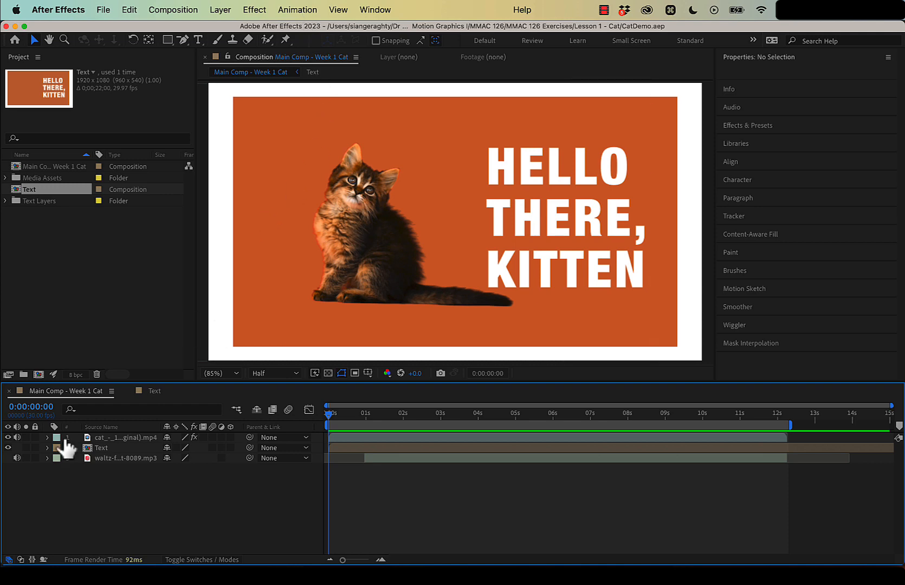
Open the nested Text composition from the Main Comp - Week 1 Cat timeline.
click(98, 452)
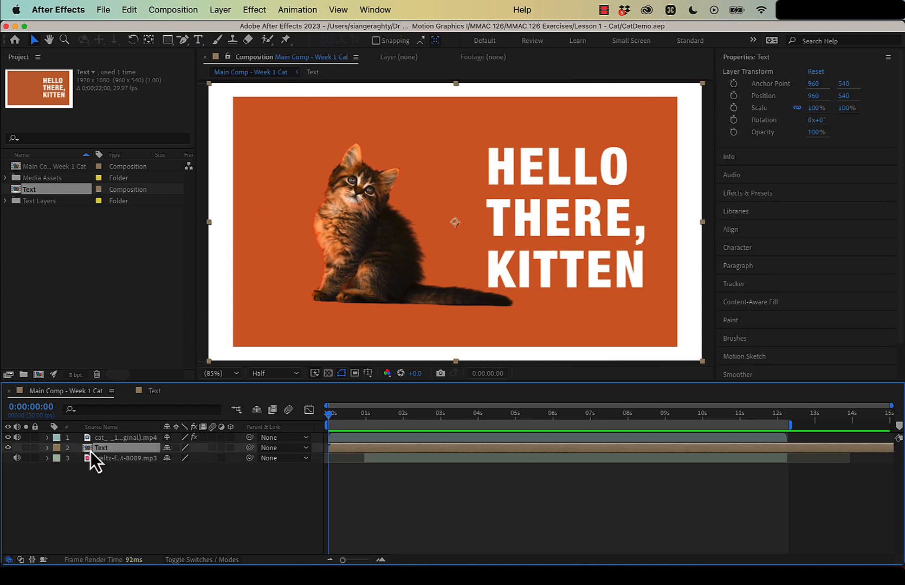
double_click(91, 451)
click(94, 391)
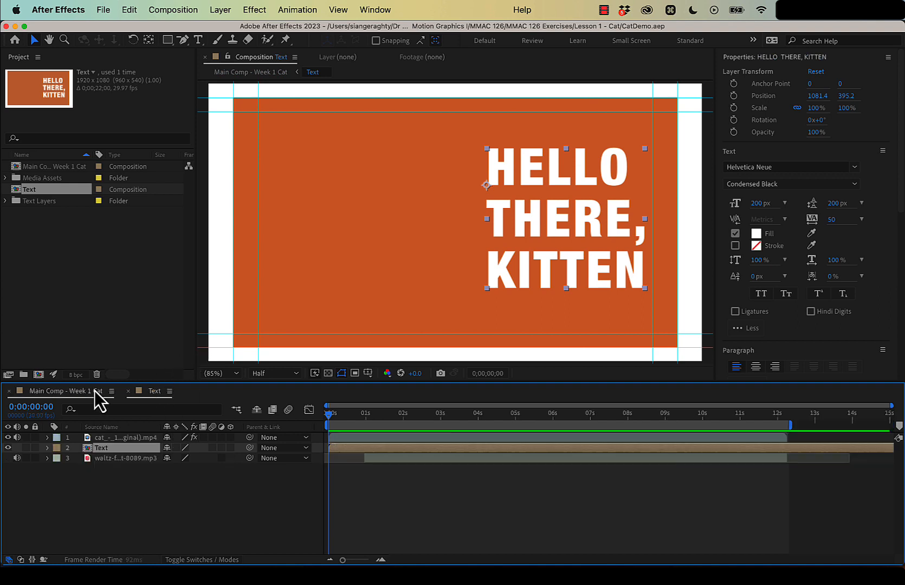
click(153, 391)
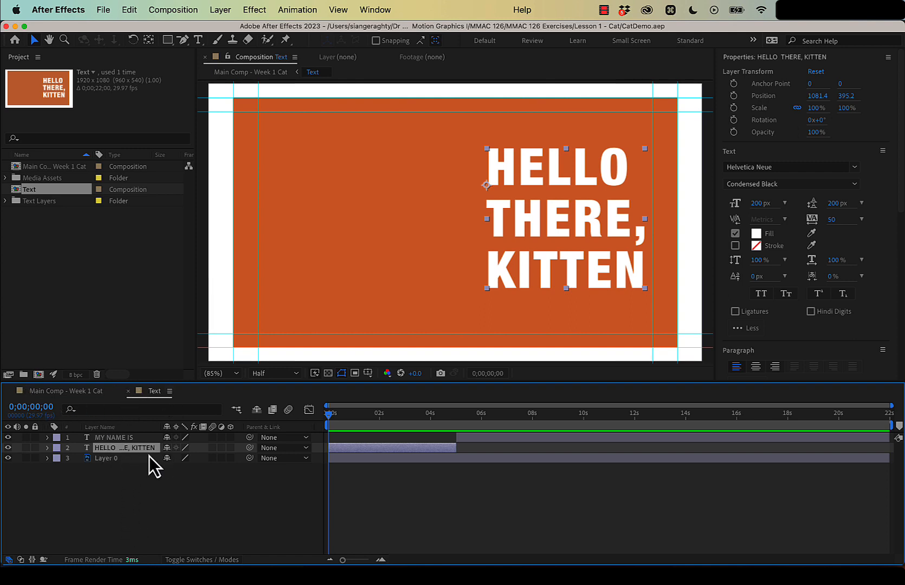
click(220, 10)
mouse_move(260, 398)
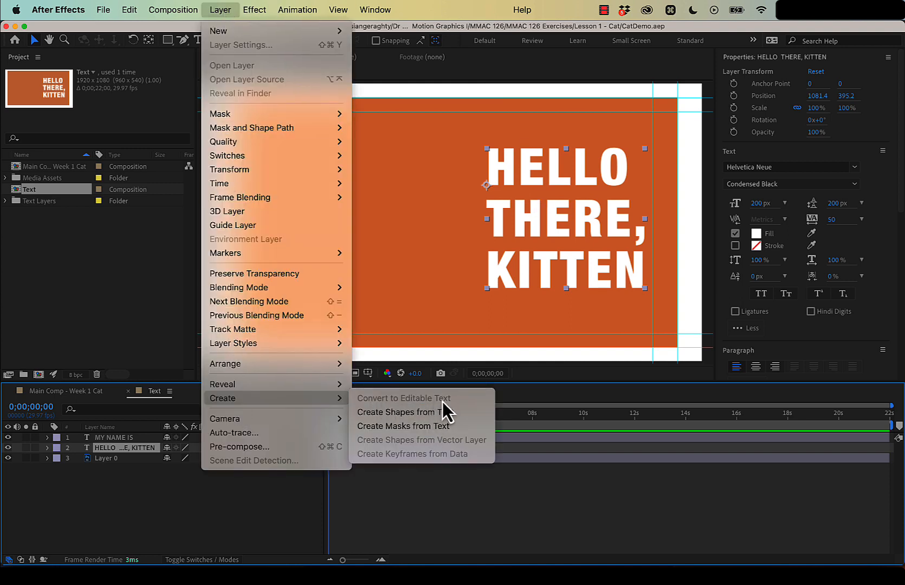
click(169, 515)
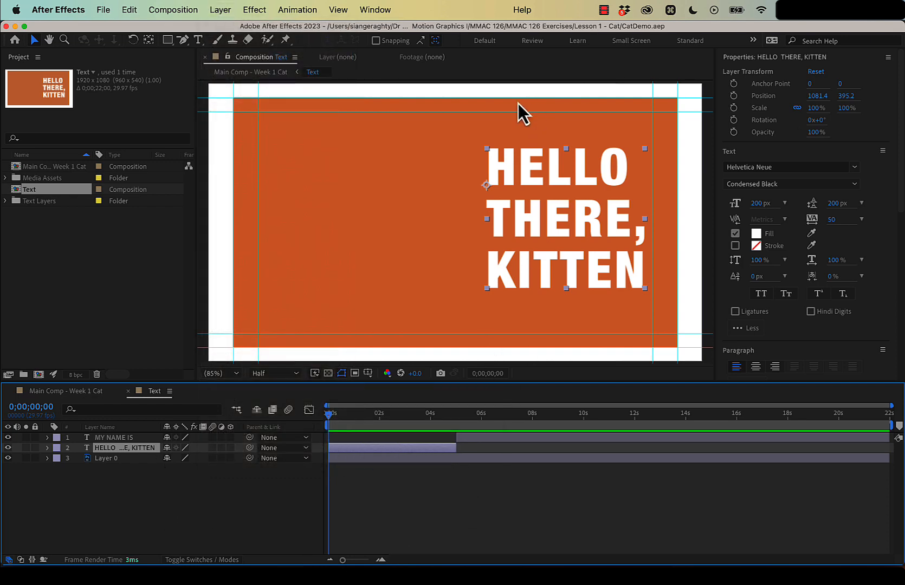
Select the orange background layer and look through the available effect categories and animation preset commands.
click(408, 193)
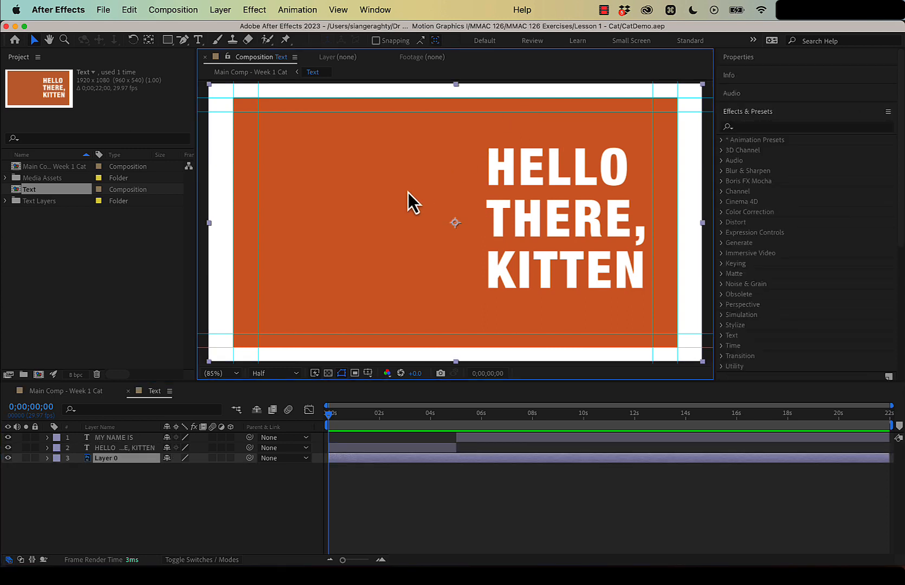
click(254, 10)
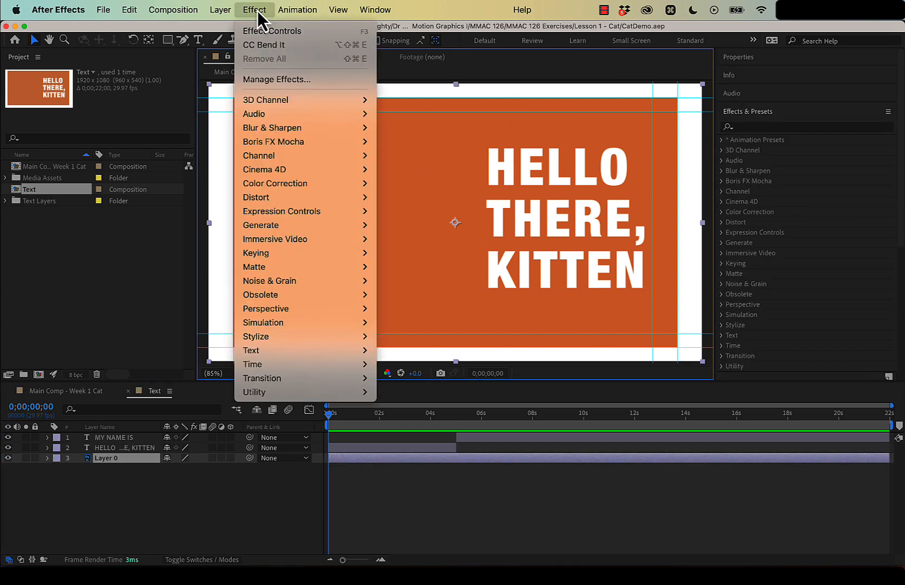
mouse_move(284, 14)
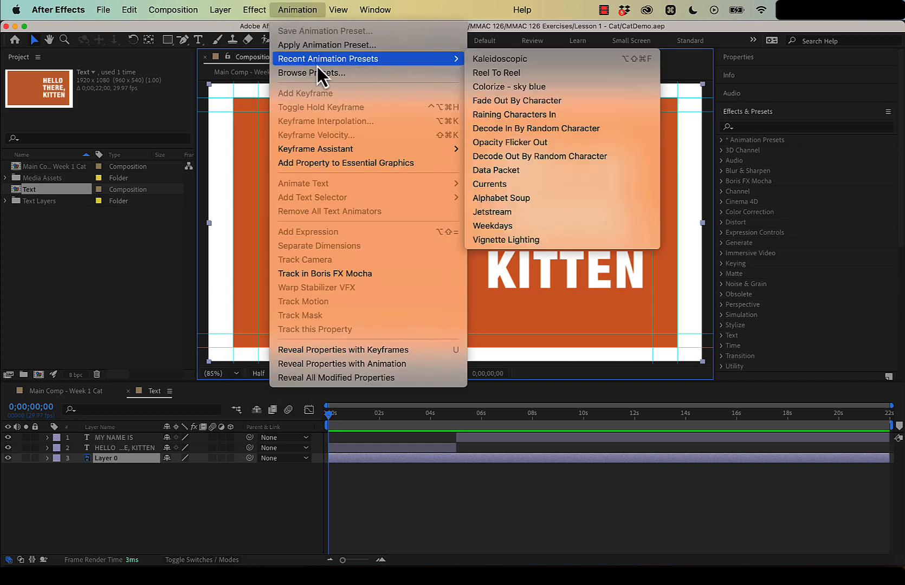
mouse_move(233, 6)
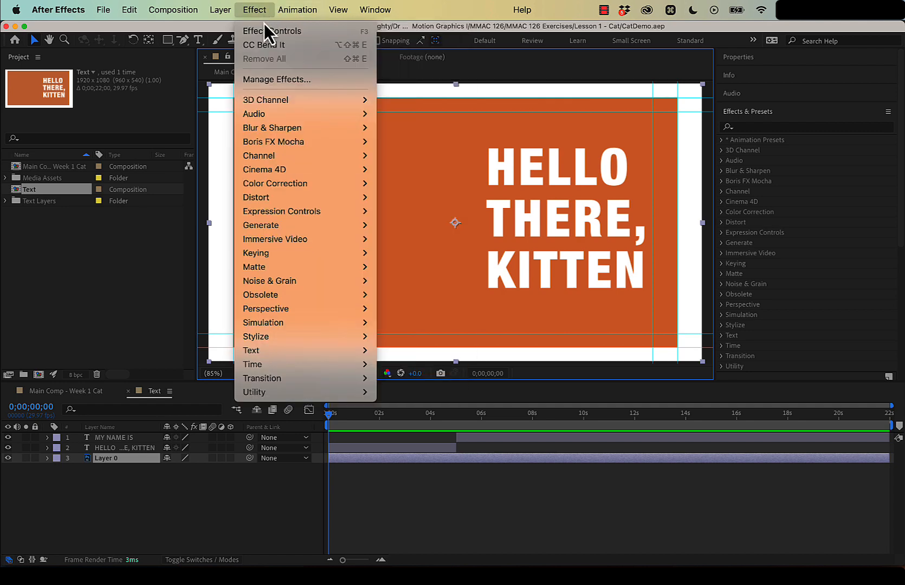
mouse_move(273, 116)
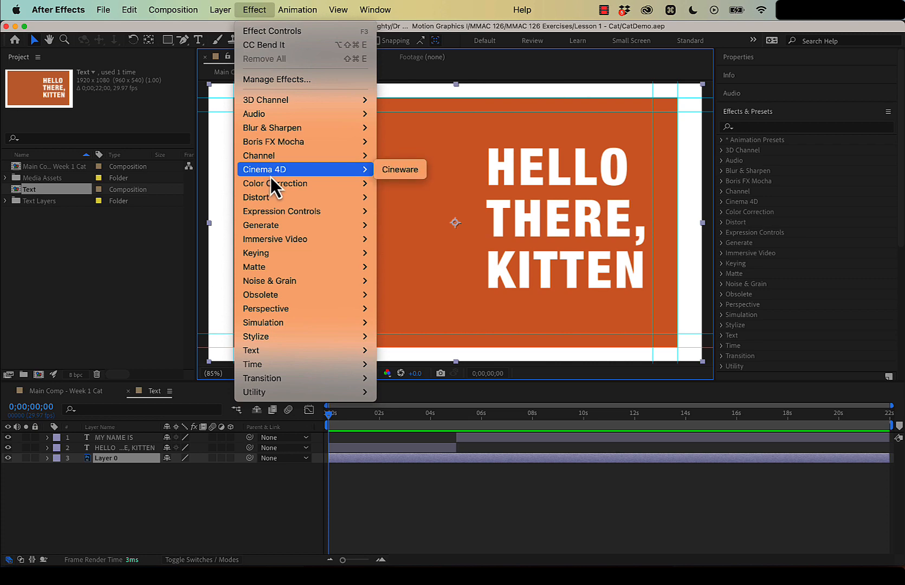
mouse_move(274, 198)
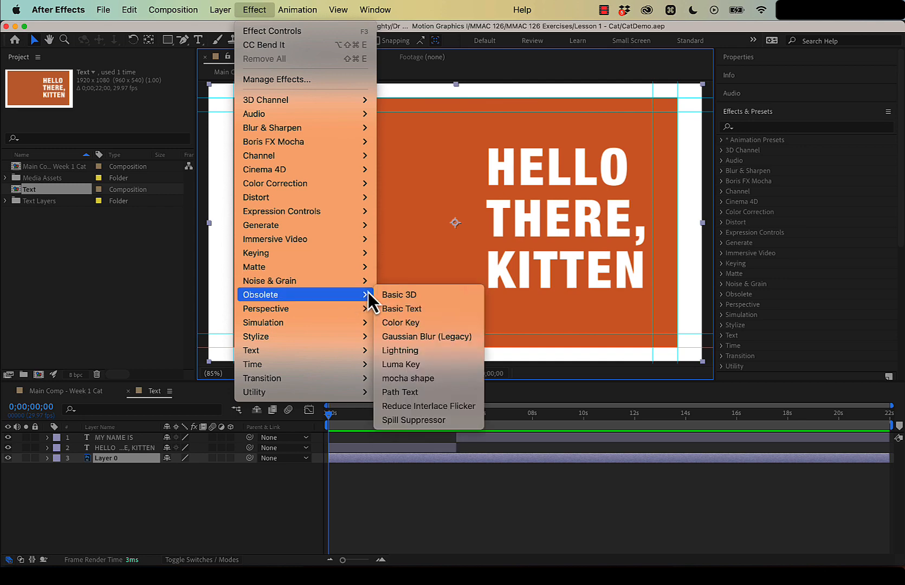
mouse_move(307, 325)
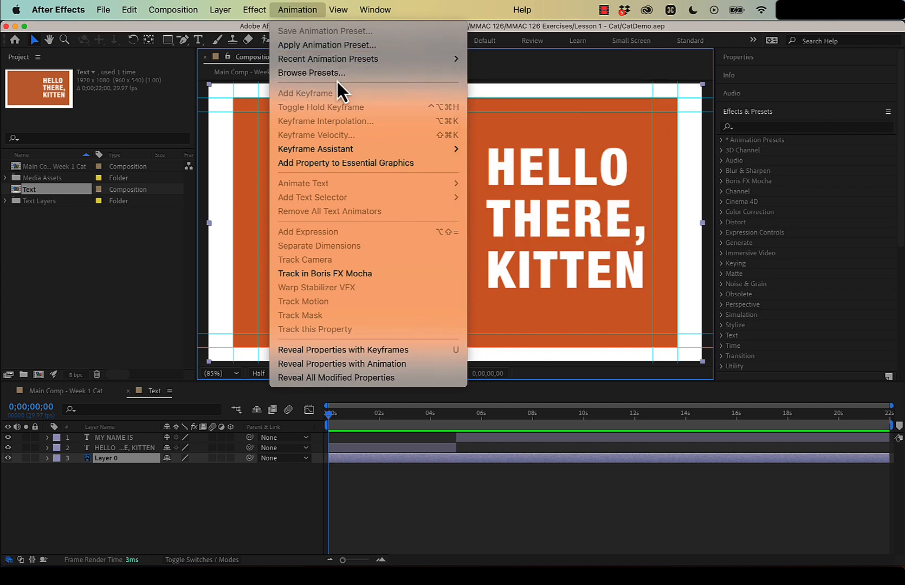
mouse_move(293, 152)
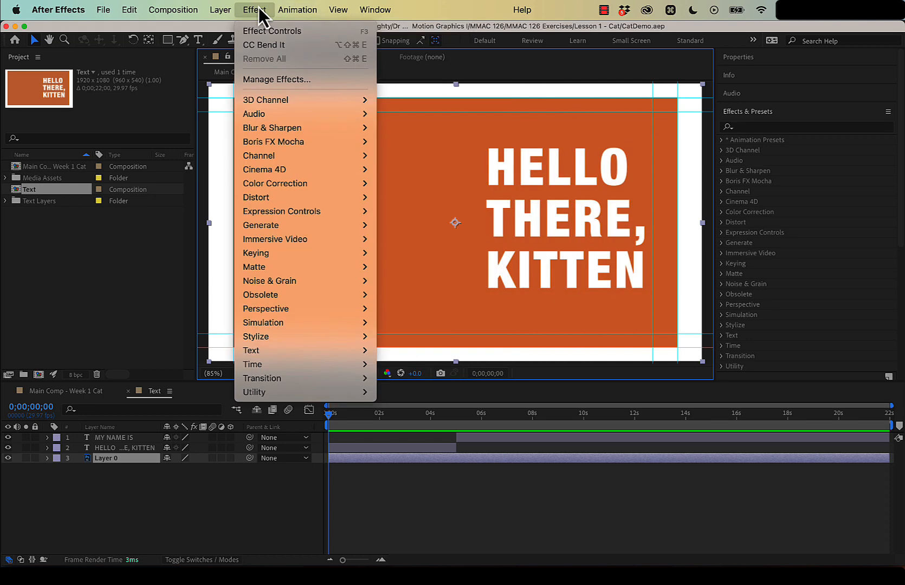
click(480, 155)
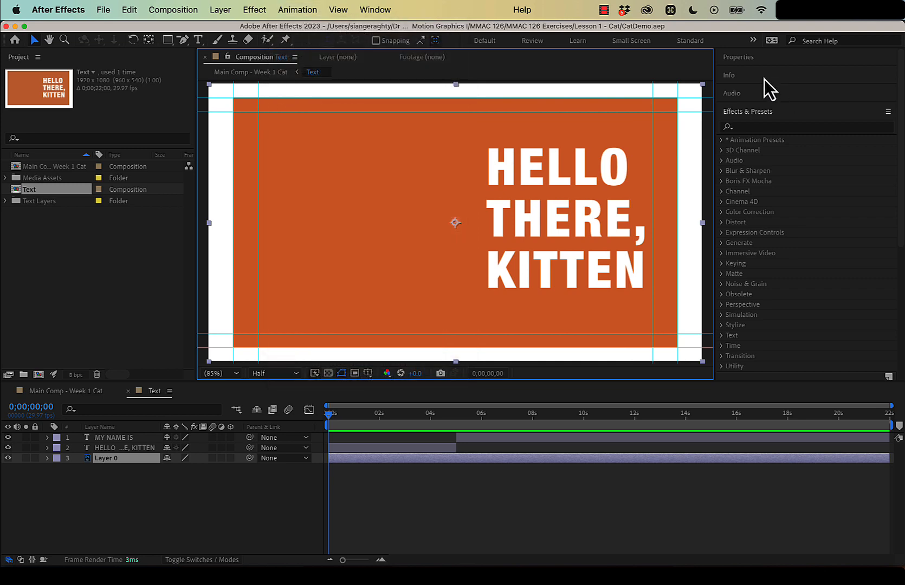
Check the background layer's transform properties and return to the Effects & Presets list.
click(758, 111)
click(752, 58)
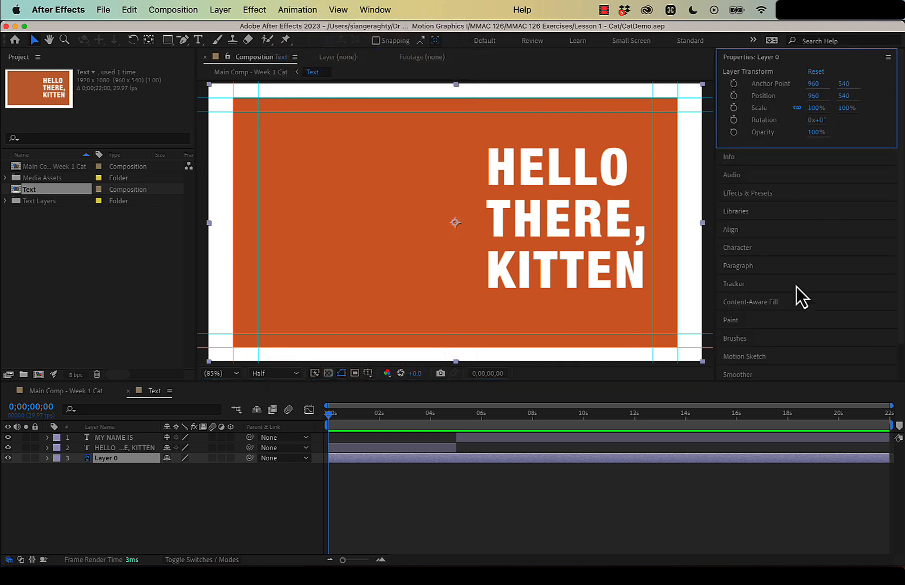
click(755, 60)
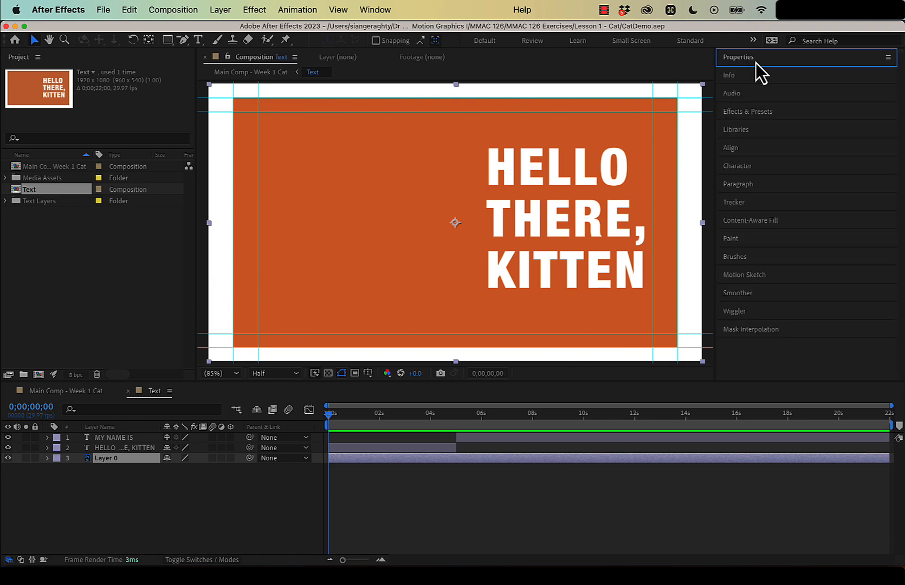
click(755, 112)
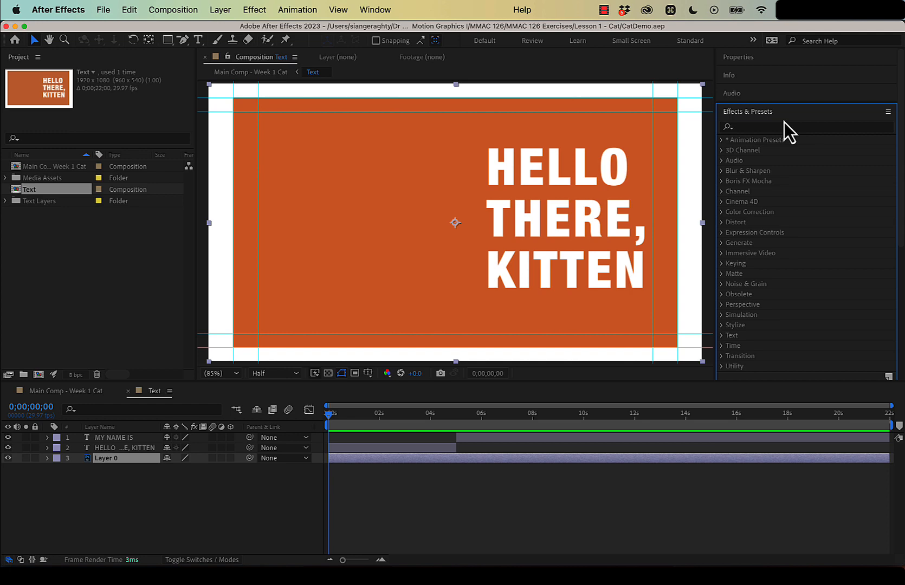
click(375, 9)
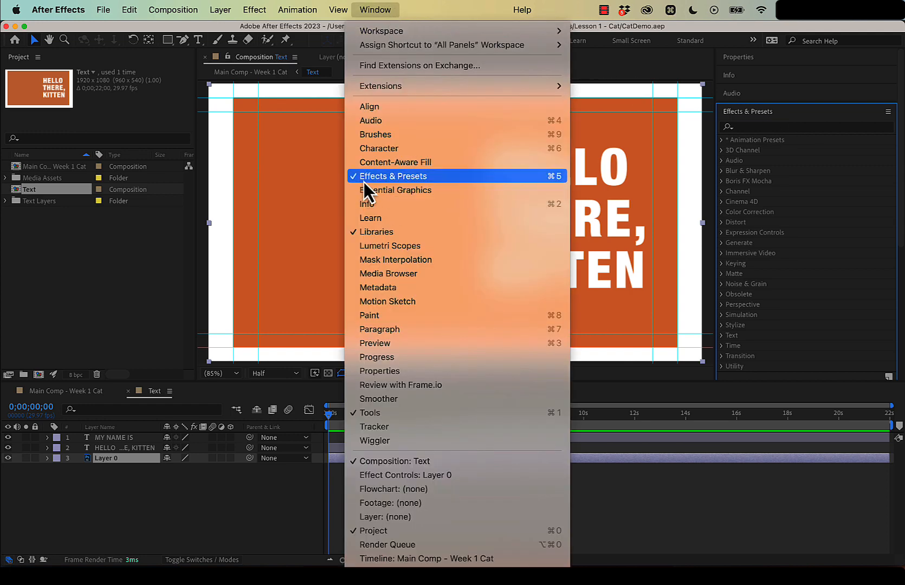
click(796, 129)
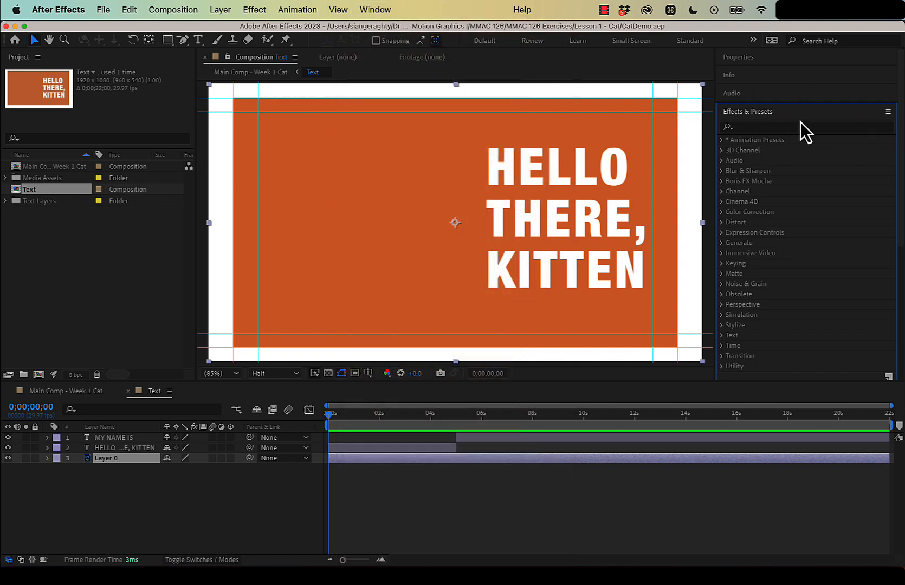
Search Effects & Presets for "text", look through the matching presets and clear the search.
click(792, 129)
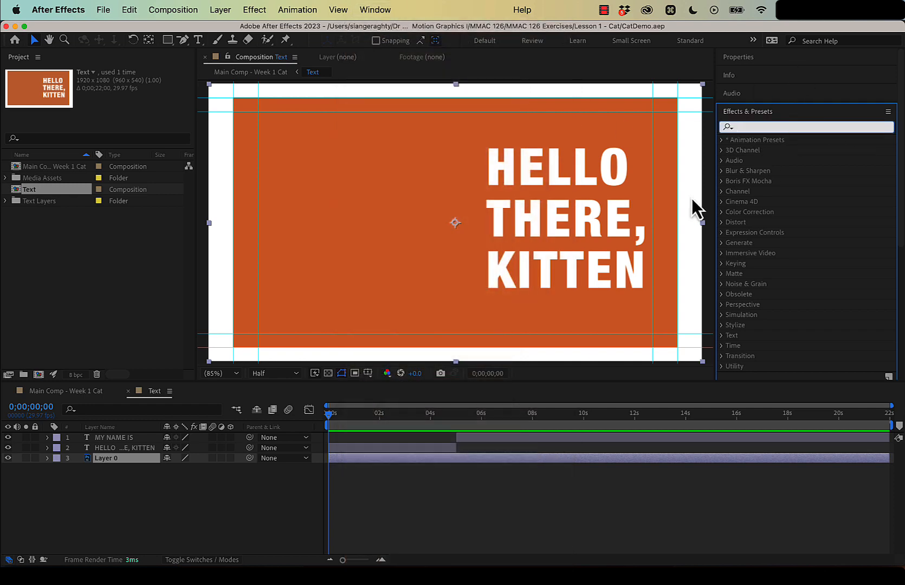
text(tr)
key(BackSpace)
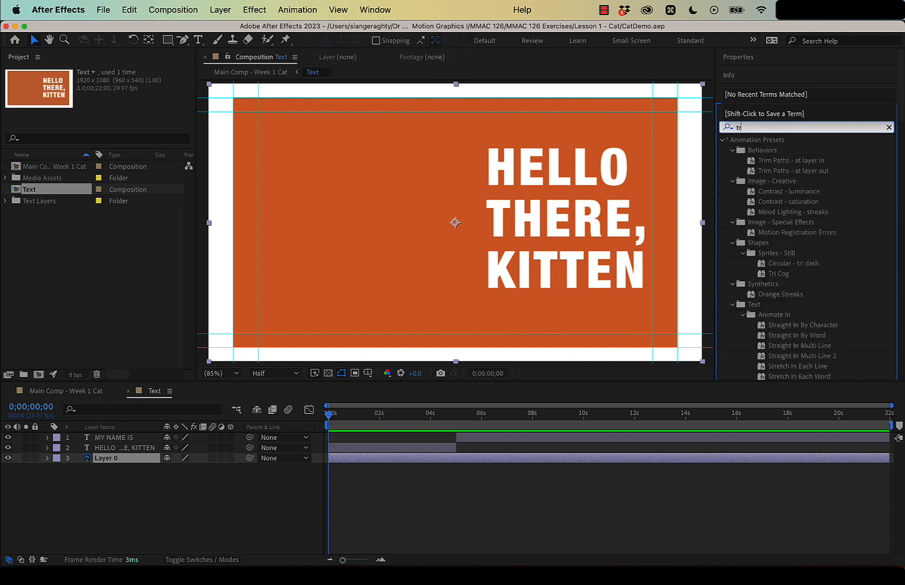
text(ext)
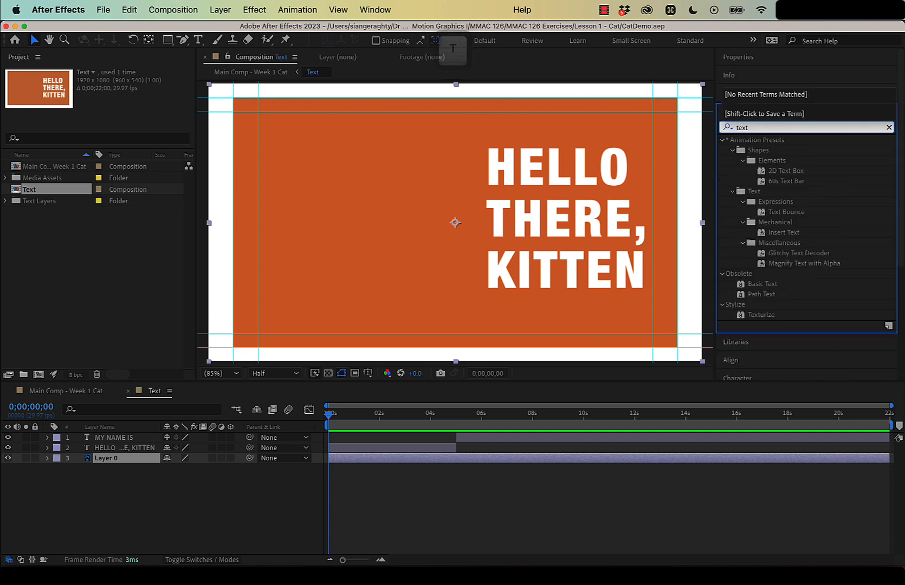
scroll(804, 220, down, 1)
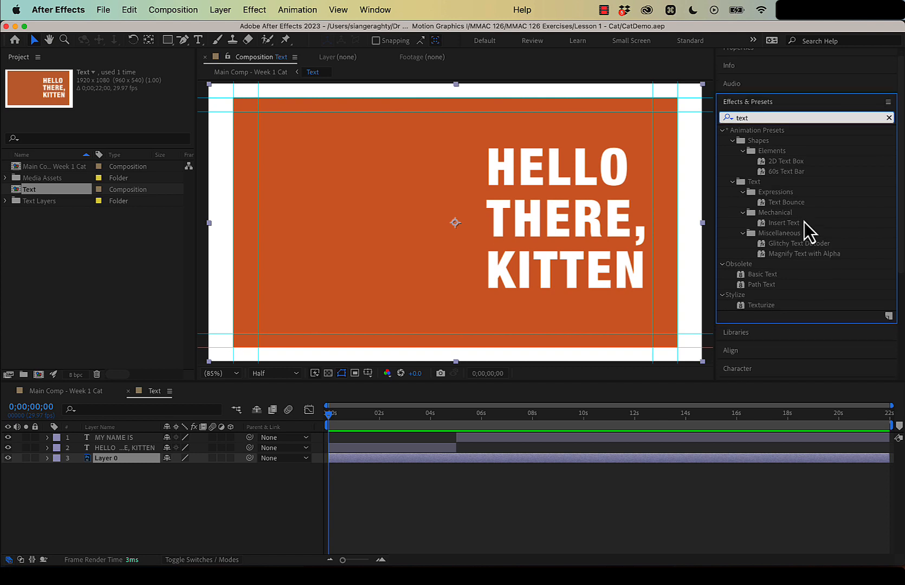
scroll(819, 253, down, 1)
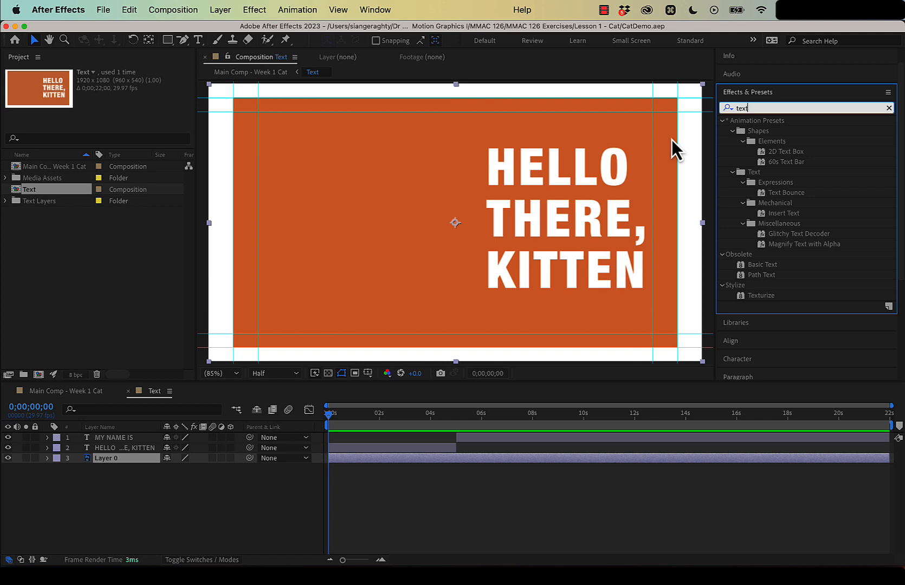
key(BackSpace)
key(BackSpace)
key(BackSpace)
key(BackSpace)
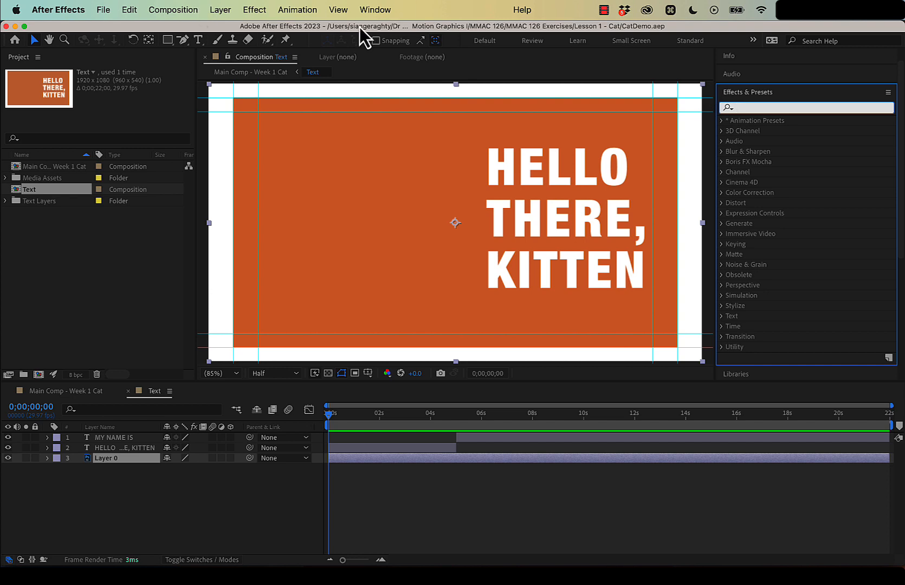
click(675, 73)
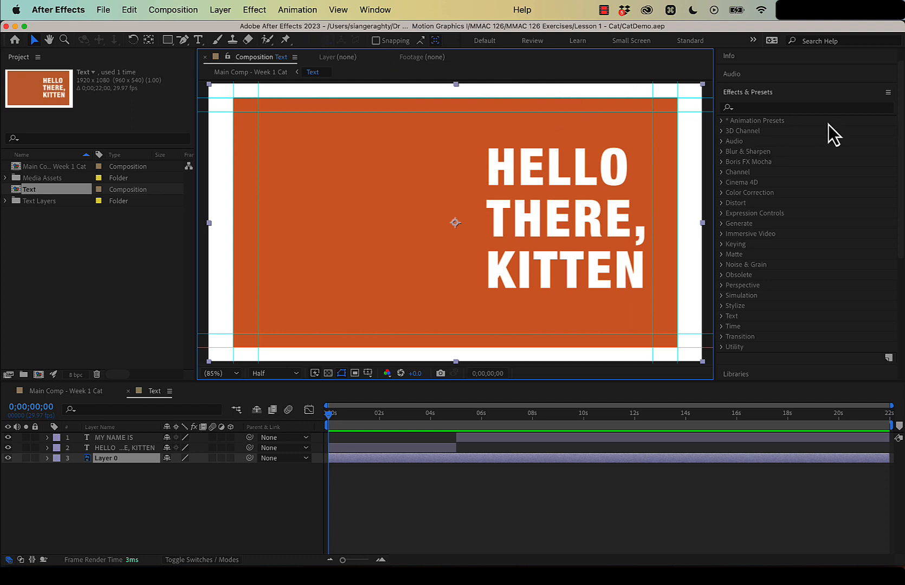
Select the HELLO THERE, KITTEN text layer and browse the animation presets in Adobe Bridge.
click(306, 15)
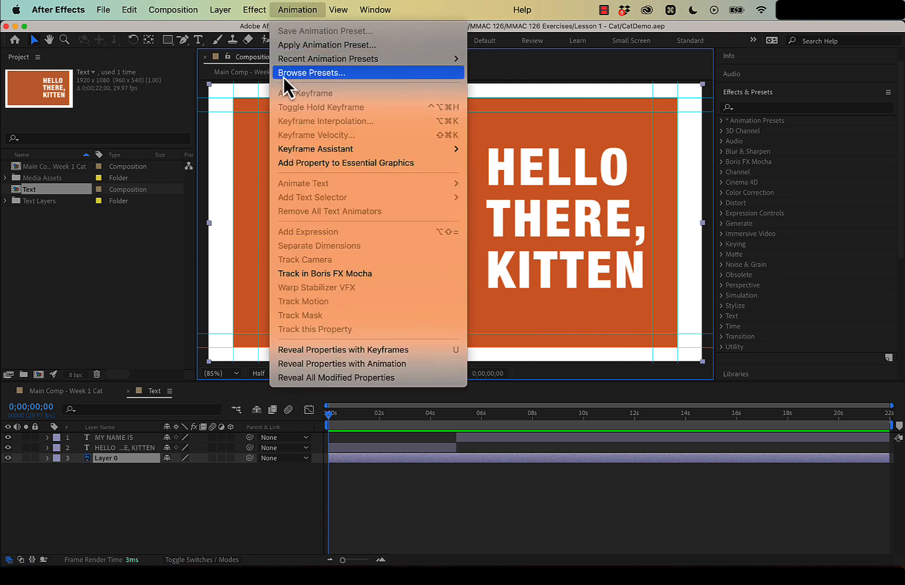
click(571, 176)
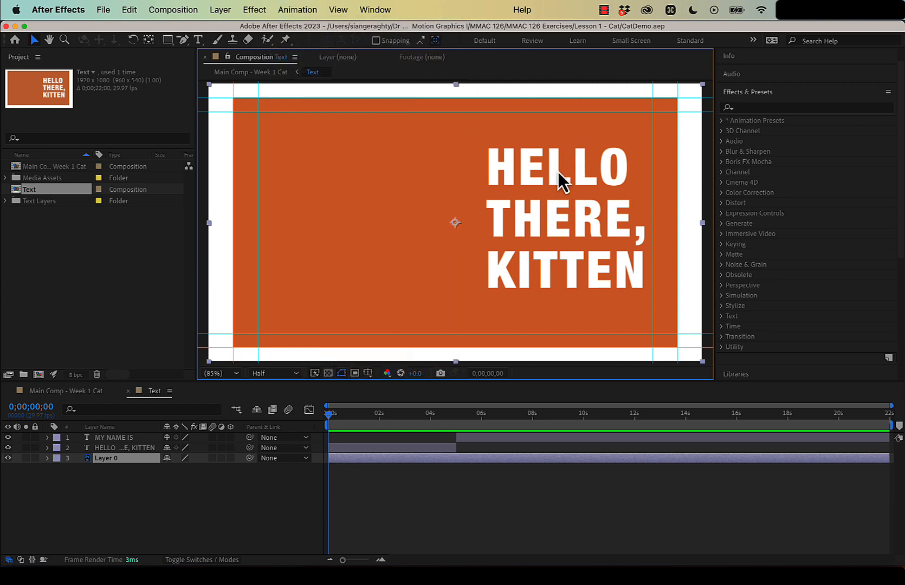
click(95, 482)
click(127, 448)
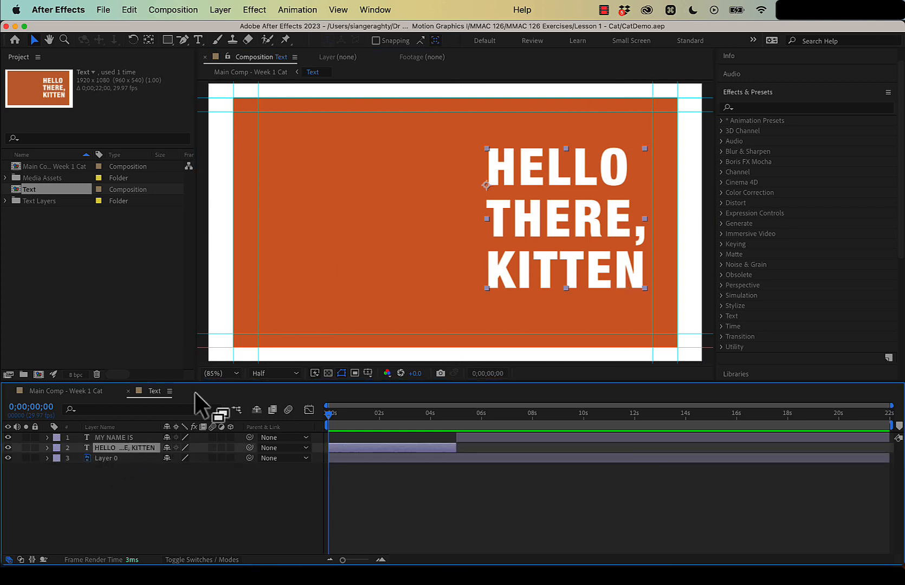
click(312, 11)
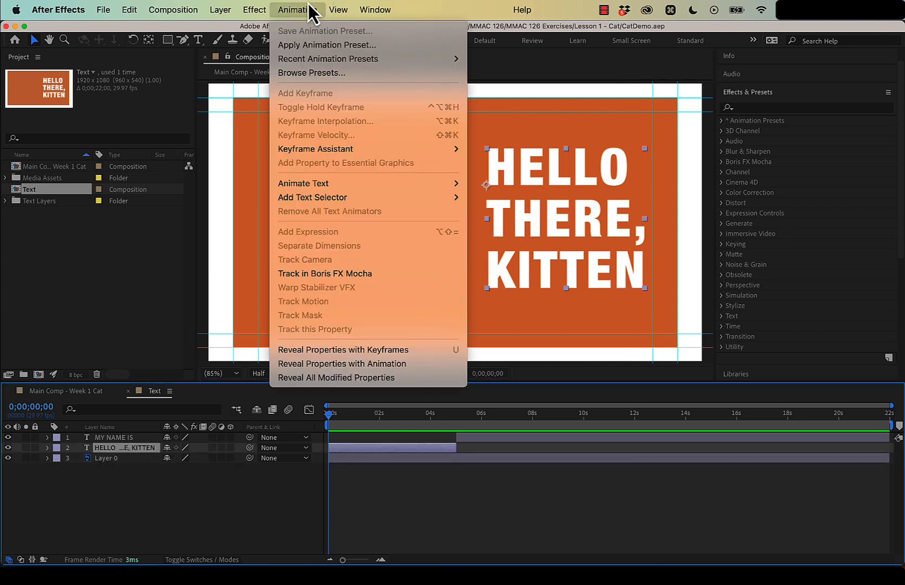
click(311, 73)
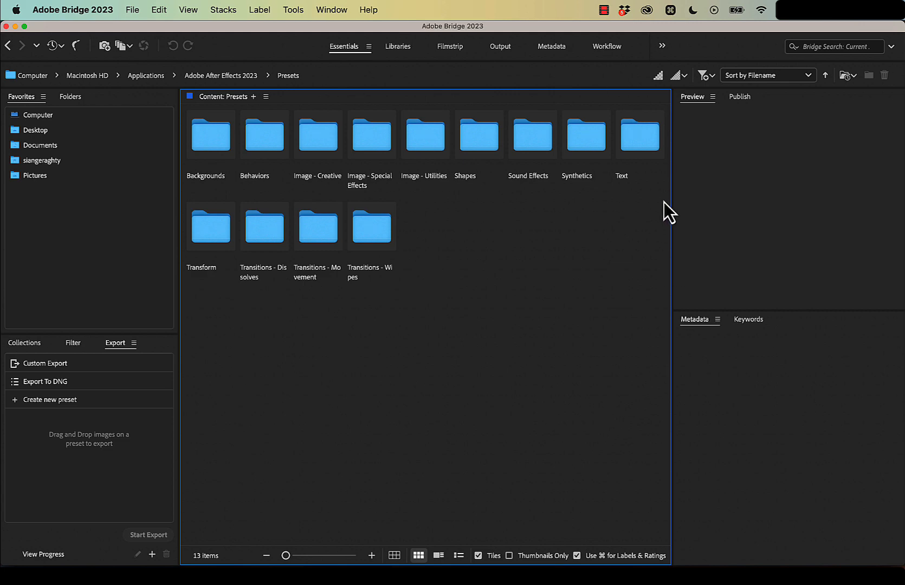
Switch to the Creative Cloud app, find Bridge among the installed apps and close the window.
click(648, 17)
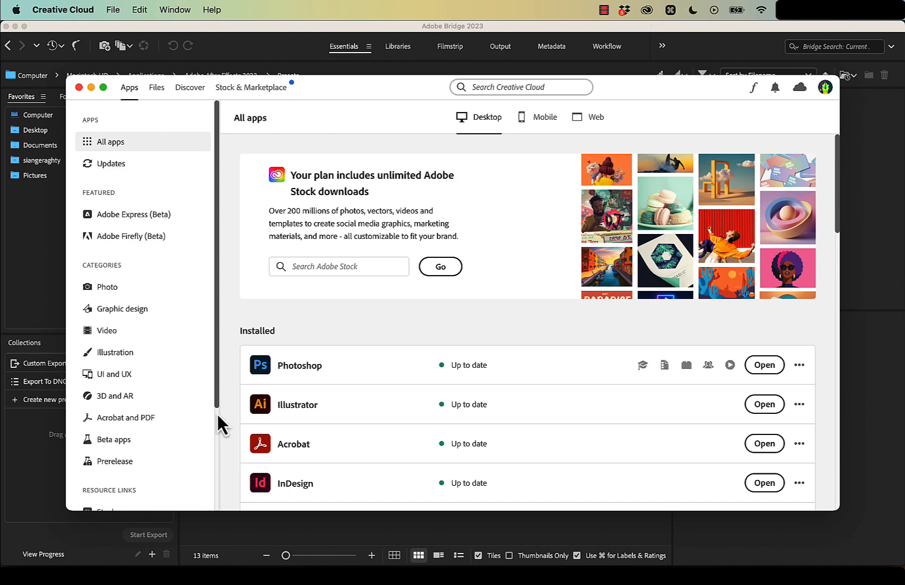
scroll(403, 420, down, 2)
scroll(402, 420, down, 10)
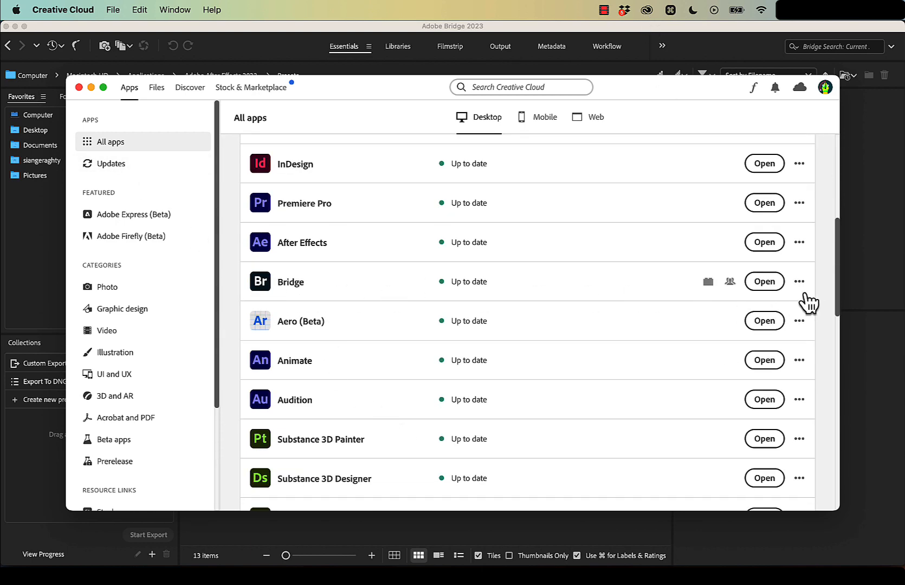
click(90, 88)
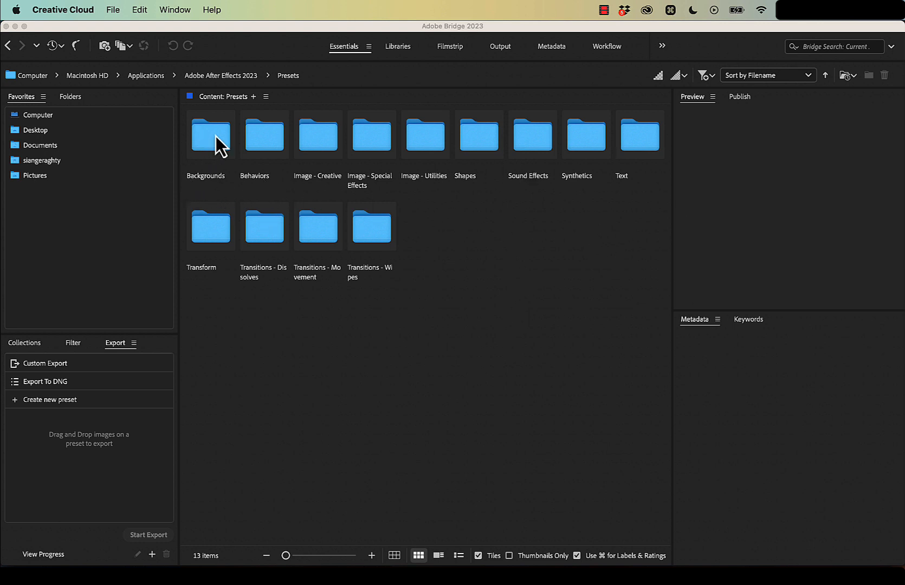
Look into the Image - Special Effects presets folder, return to Presets and open the Text > Animate In folder.
double_click(364, 144)
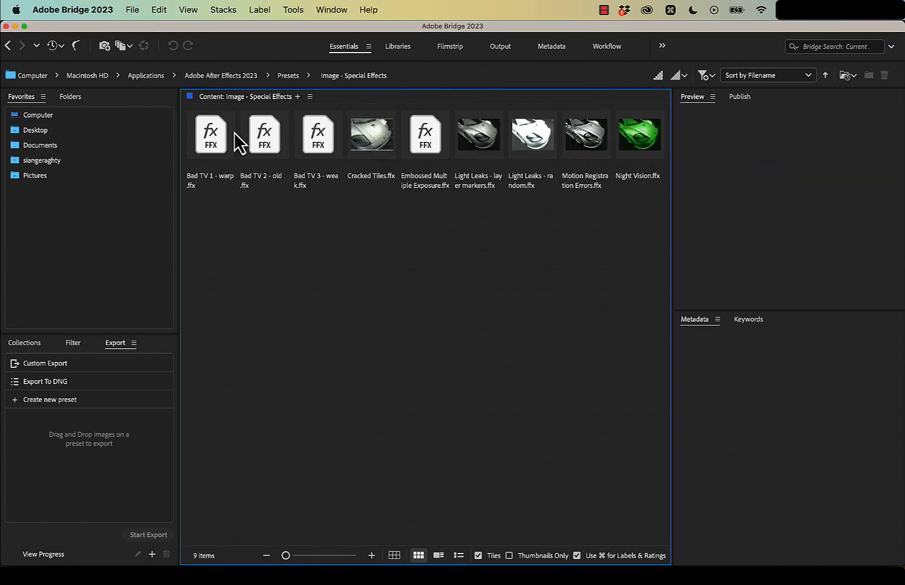
click(285, 77)
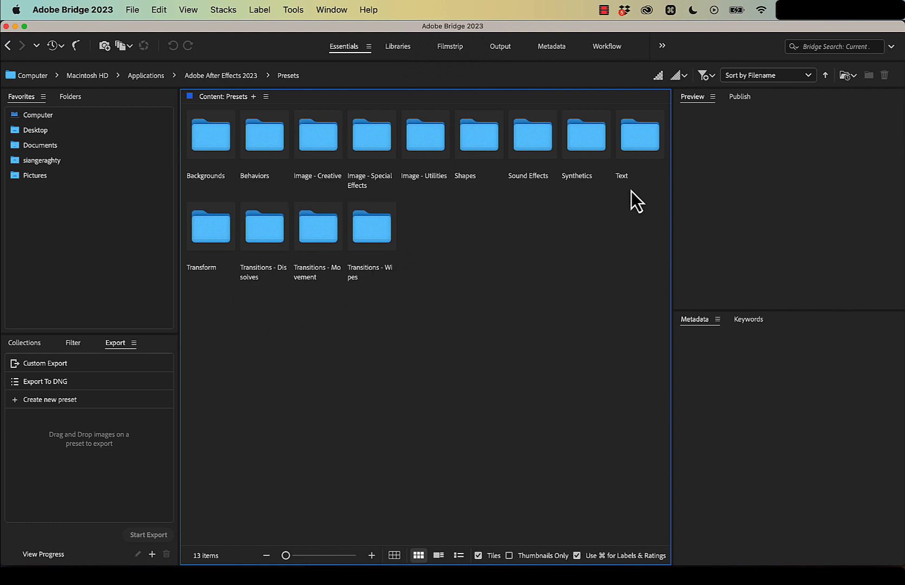
click(649, 145)
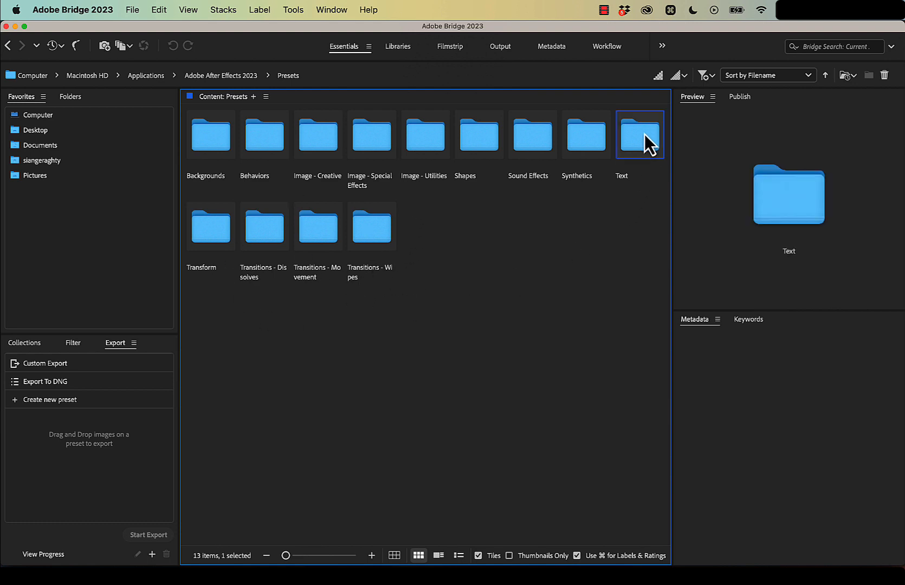
double_click(649, 145)
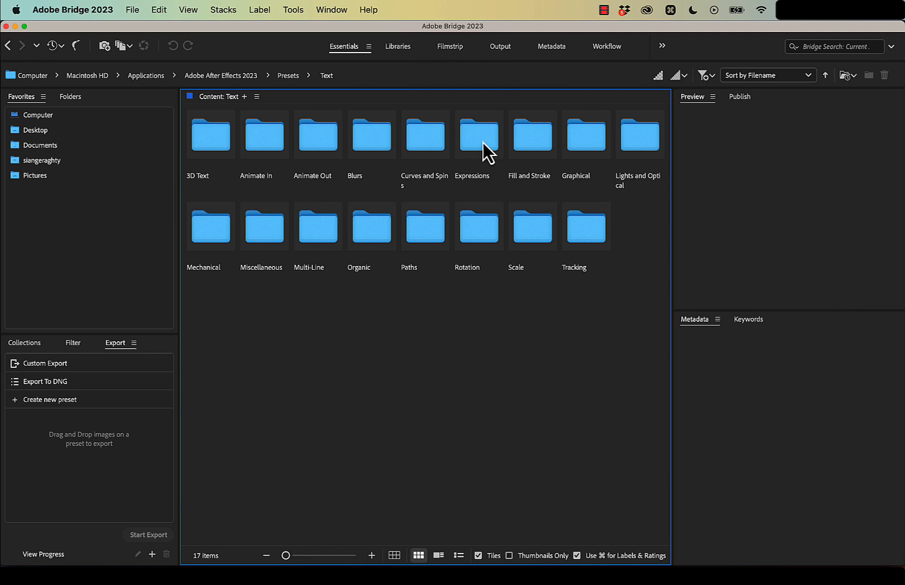
double_click(268, 135)
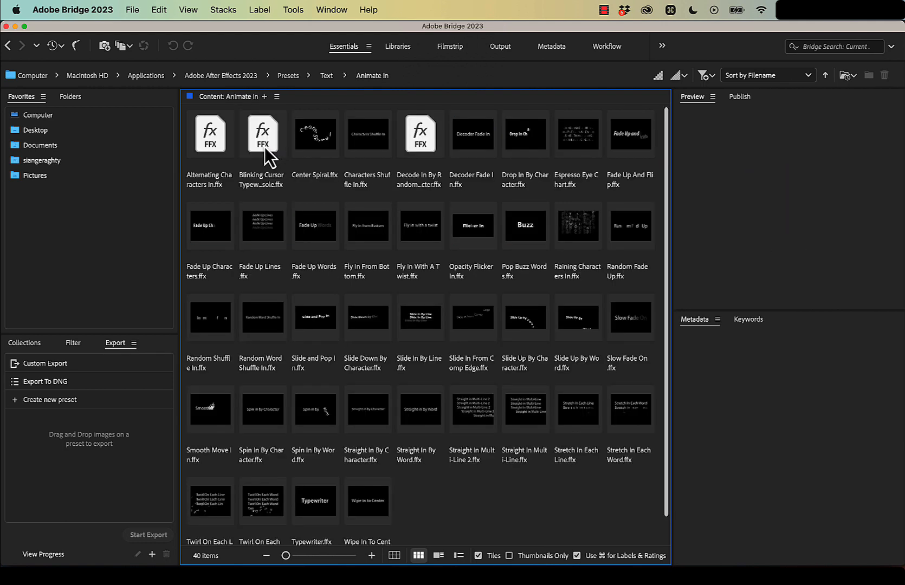
Preview several Fade Up, Fly In, Random Shuffle In and Slide Down By Character presets in the Animate In folder.
click(212, 238)
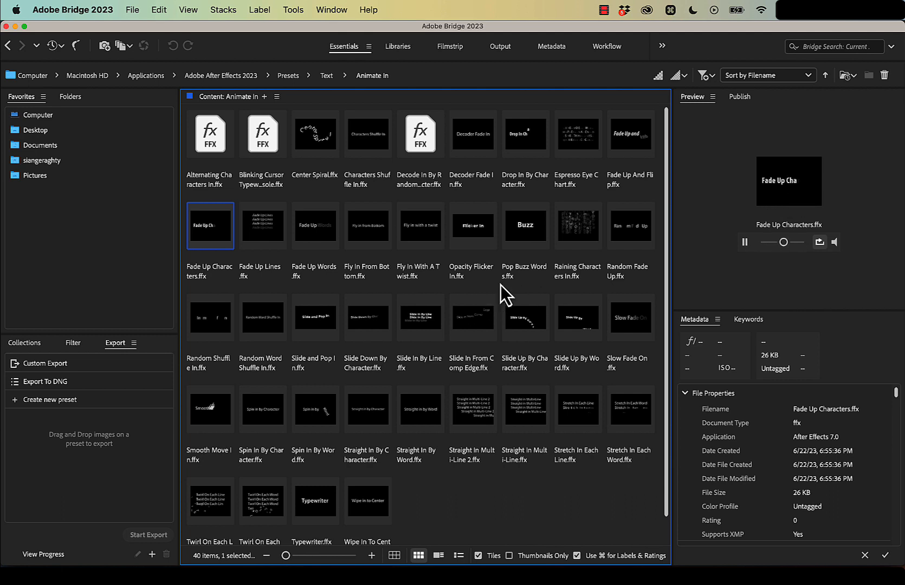
click(430, 234)
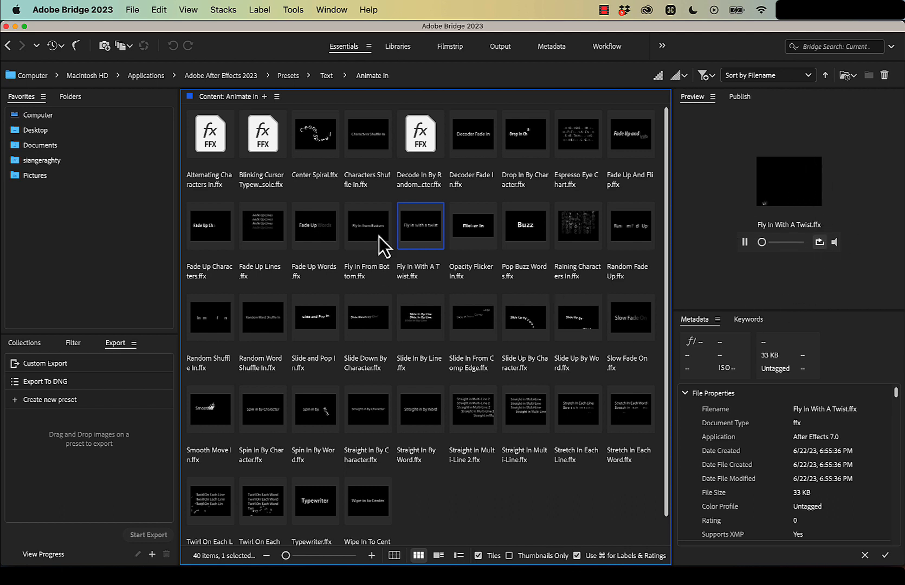
click(355, 232)
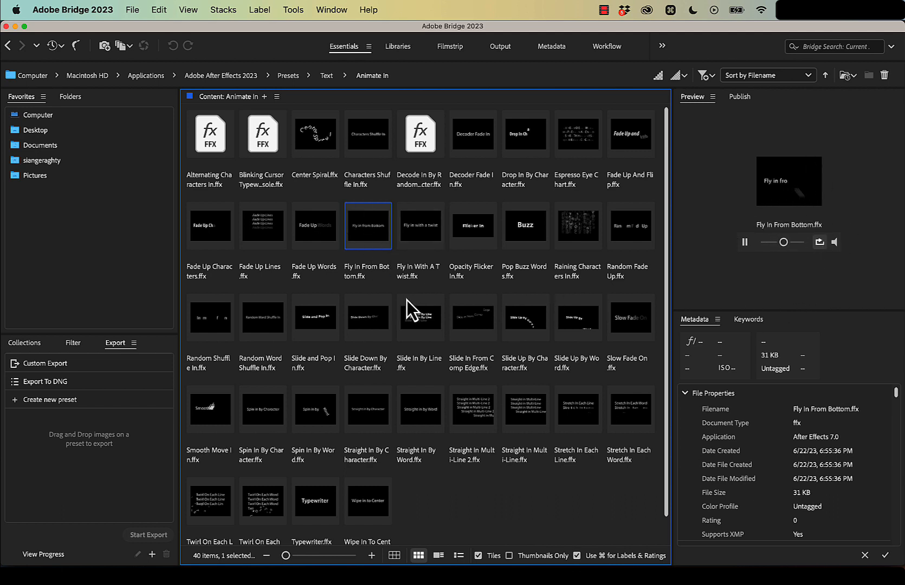
click(333, 231)
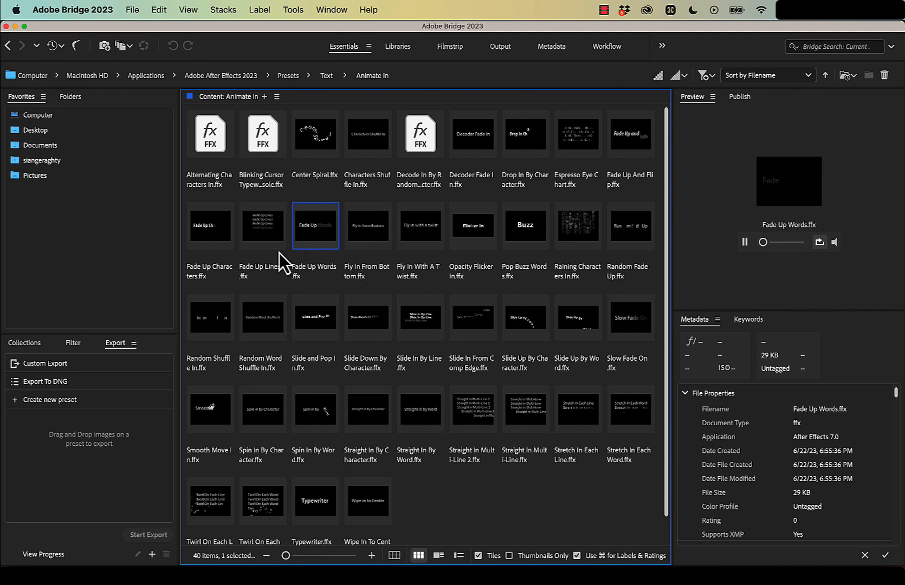
click(264, 319)
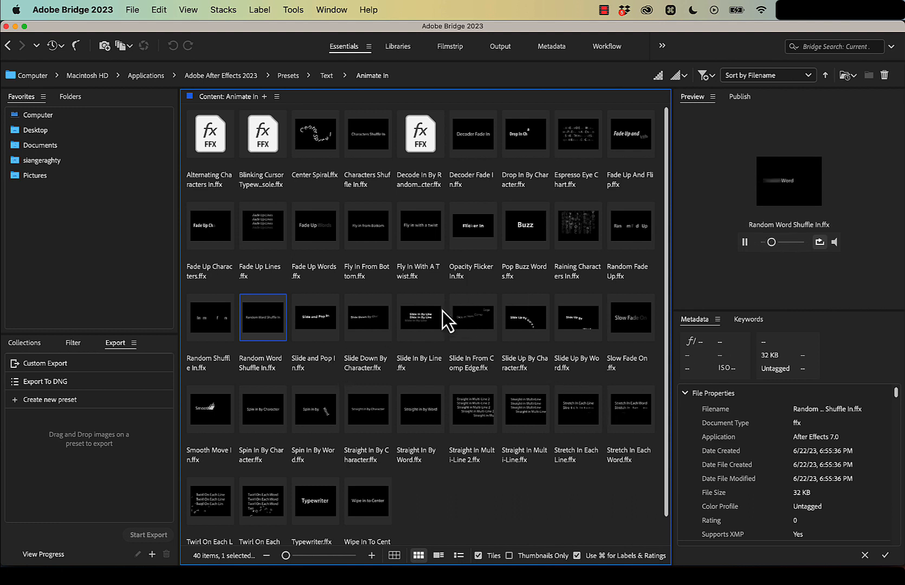
click(356, 331)
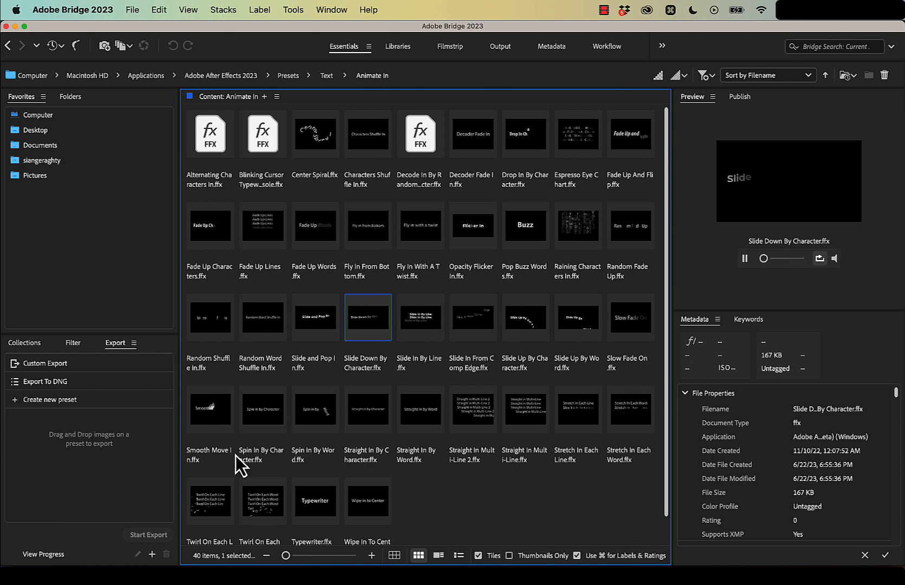
click(209, 325)
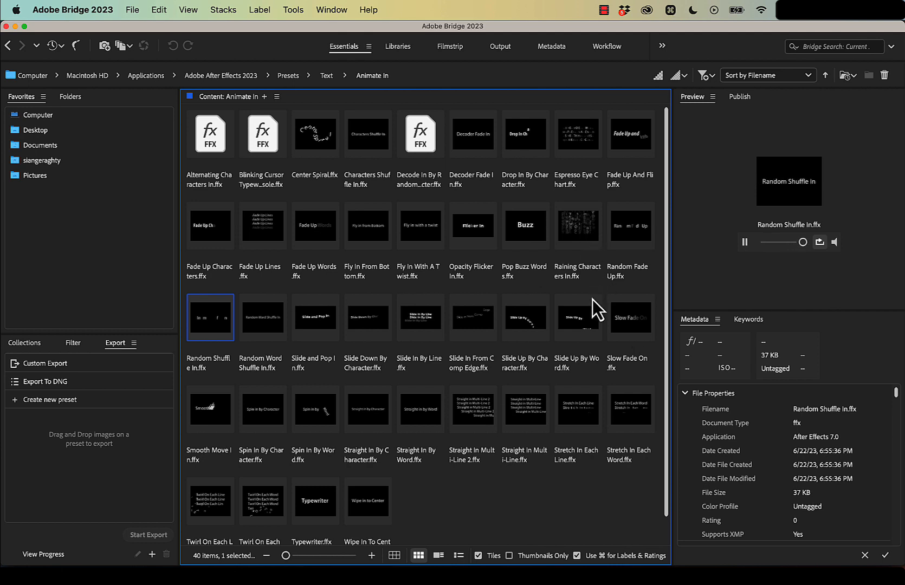
Preview the Espresso Eye Chart, Raining Characters In, Typewriter, Decoder Fade In, Decode In By Random Character and Drop In By Character presets.
click(587, 144)
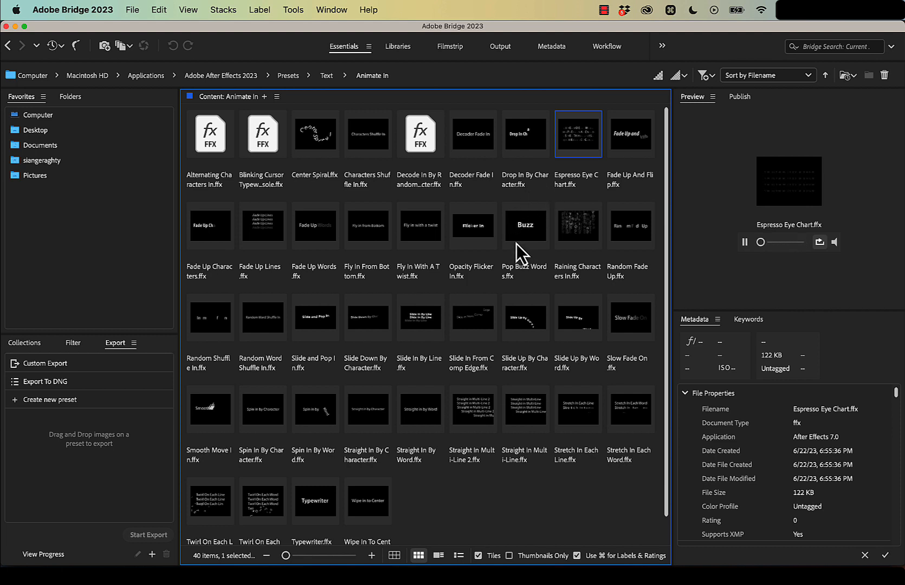
click(577, 238)
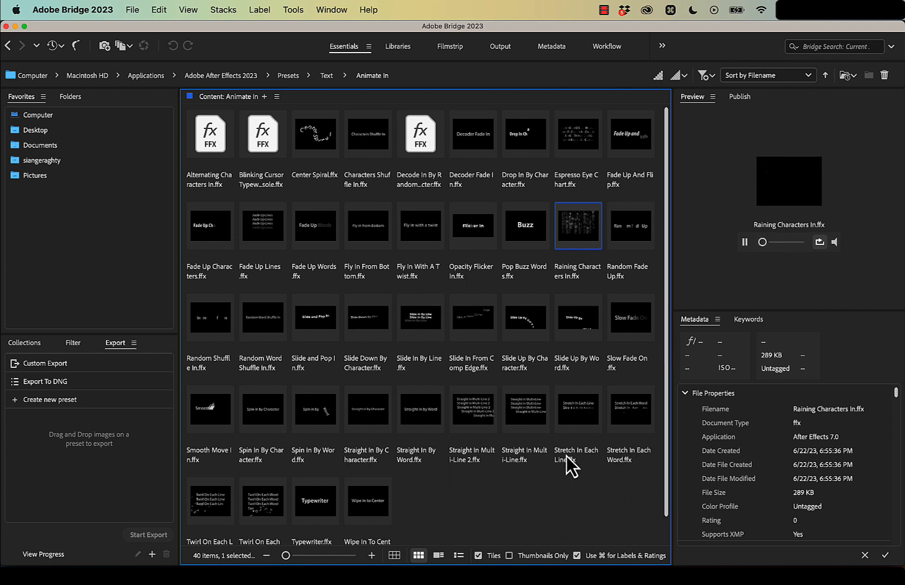
click(321, 496)
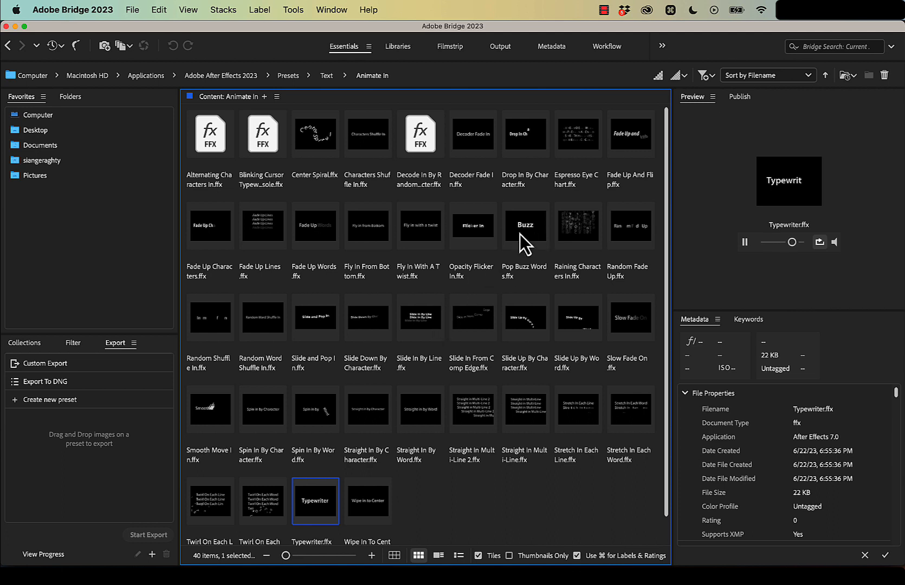
click(481, 139)
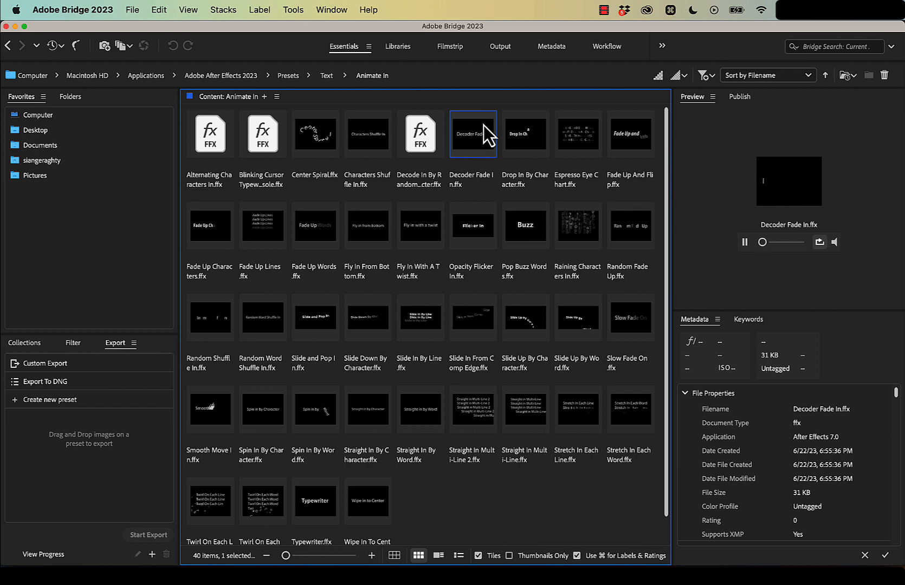
click(425, 131)
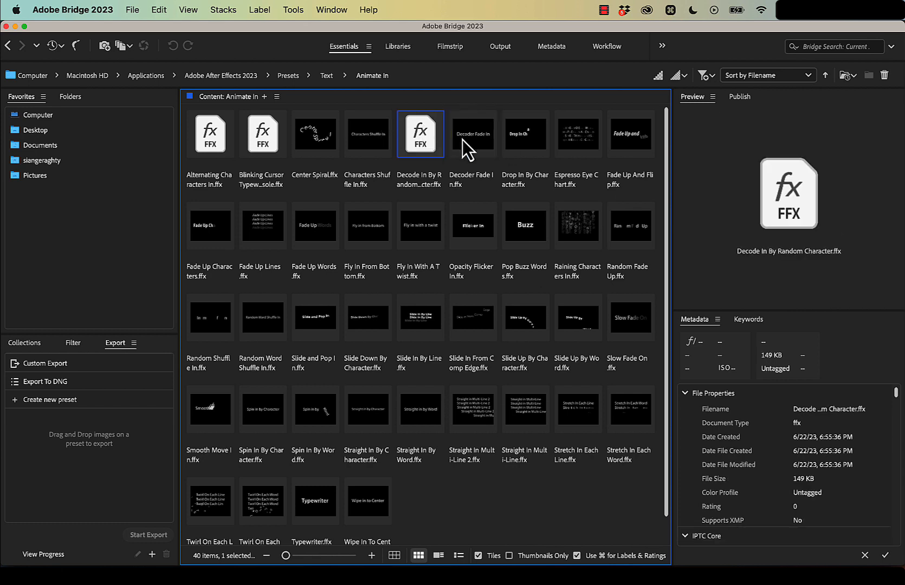
click(533, 145)
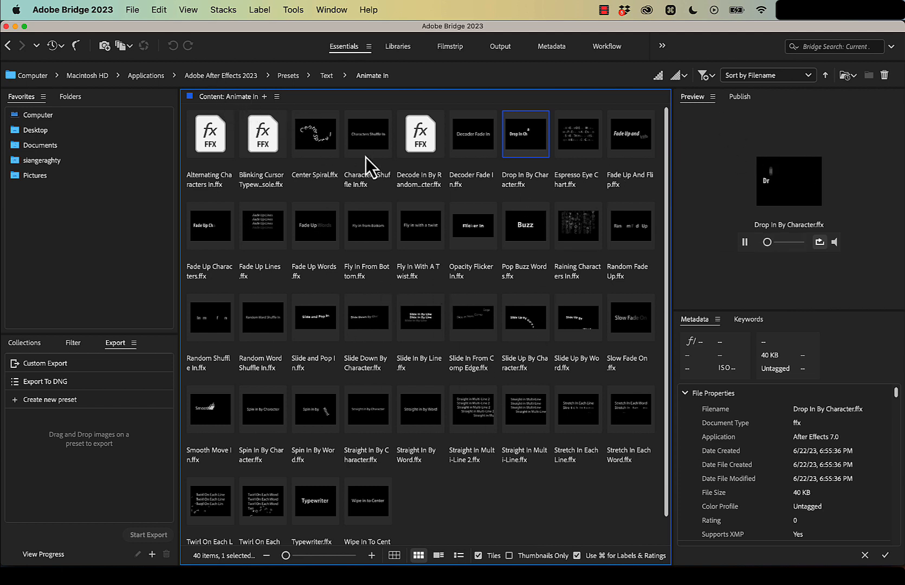
Apply the Raining Characters In preset to the HELLO THERE, KITTEN layer in After Effects and play the animation from the start.
click(588, 227)
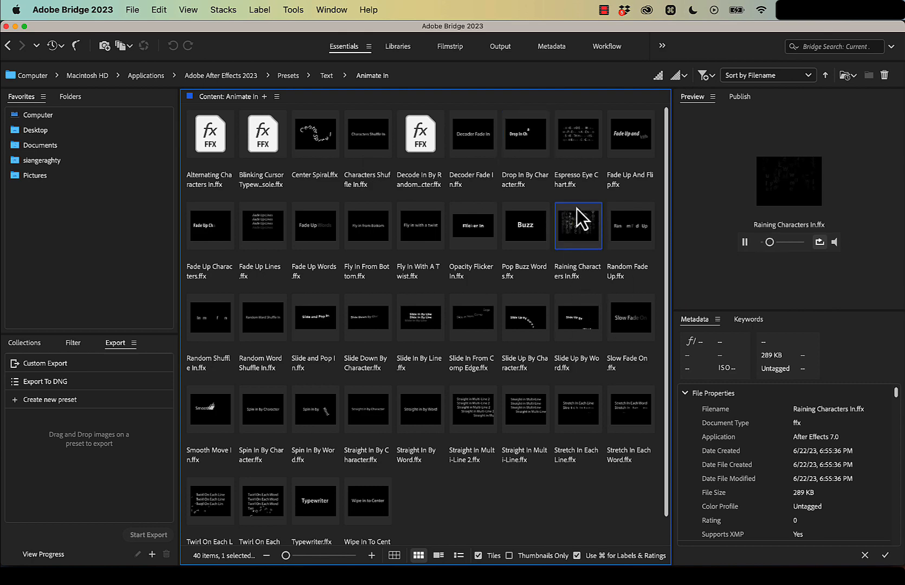
double_click(577, 229)
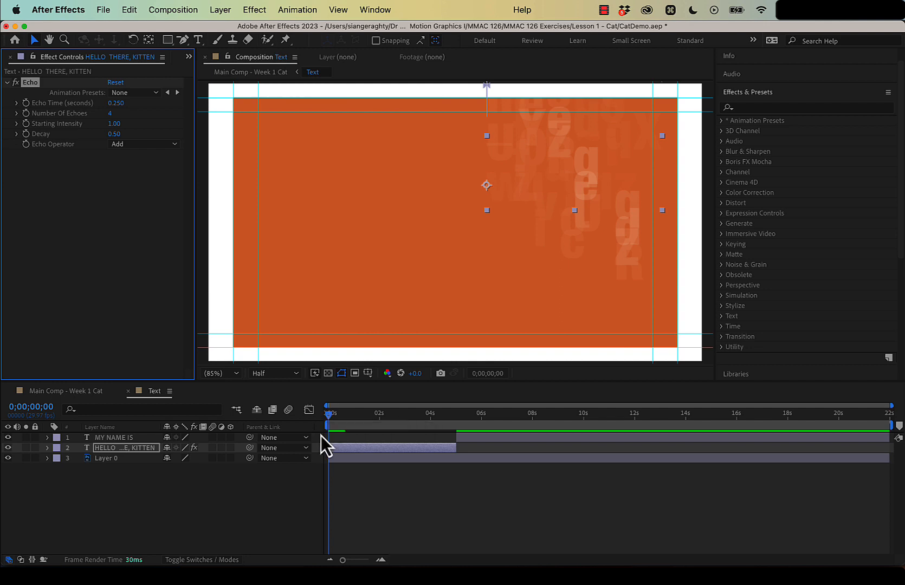
key(Return)
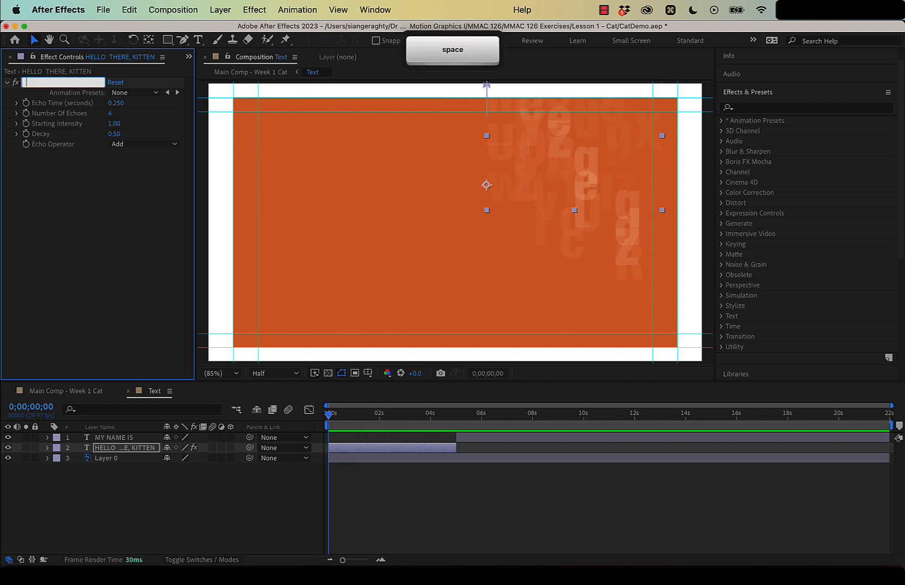
click(328, 419)
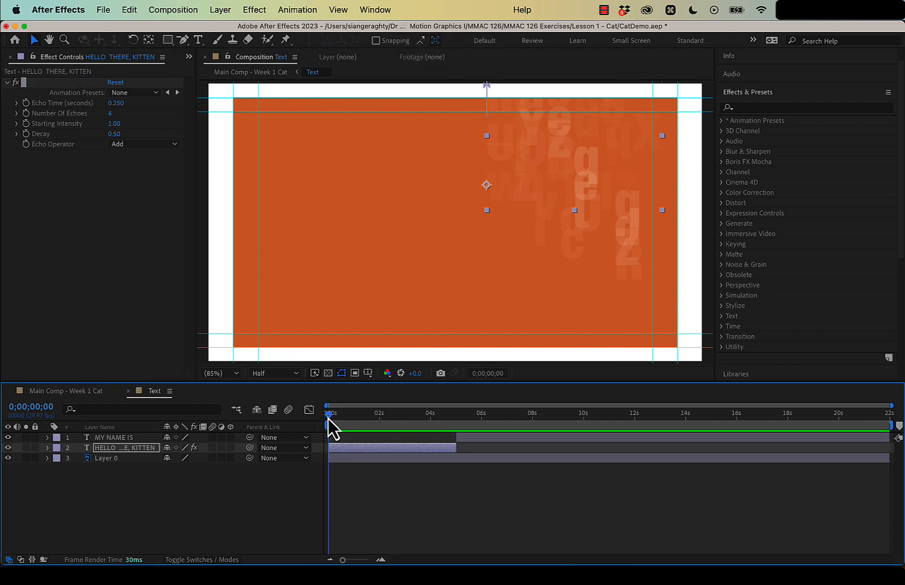
key(space)
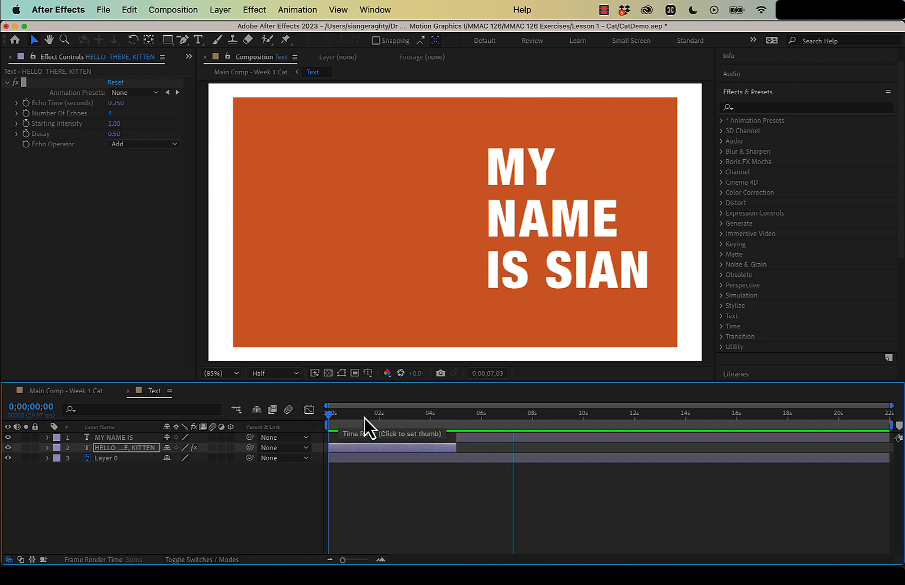
key(space)
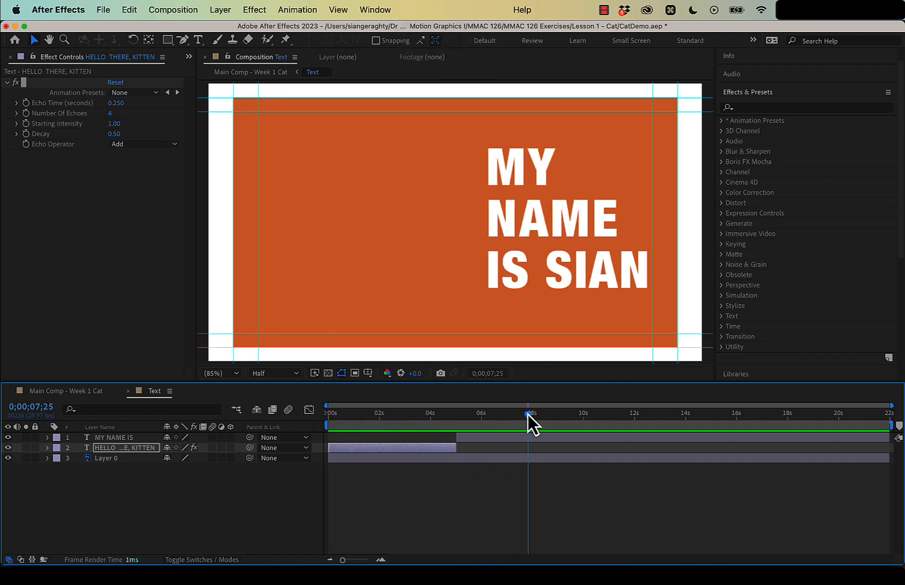
drag(528, 415, 334, 414)
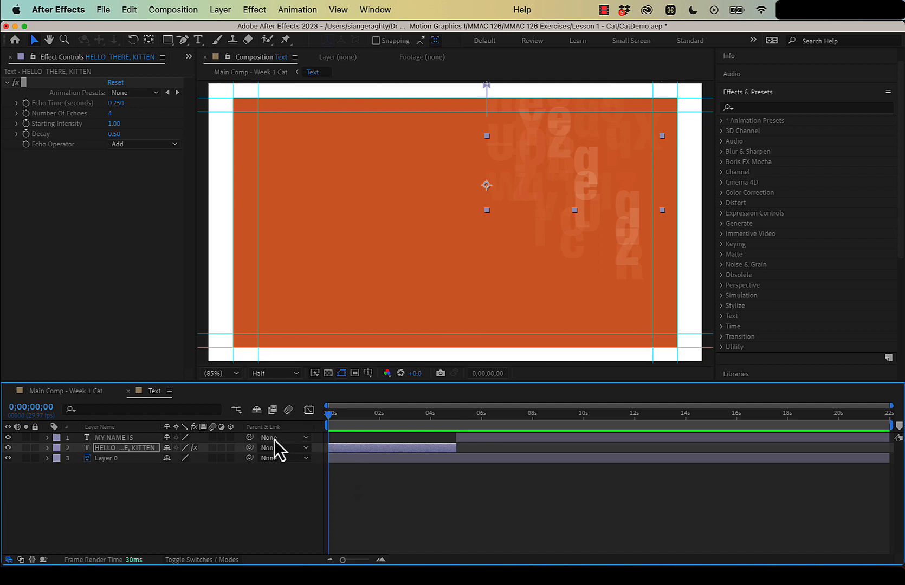
key(space)
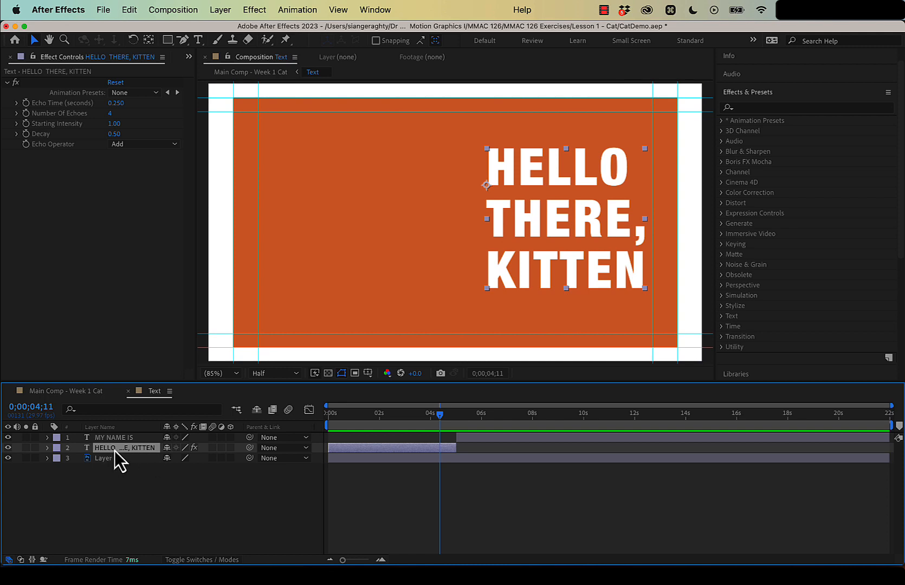
Reveal the animated properties and keyframes of the HELLO THERE, KITTEN layer in the timeline.
key(u)
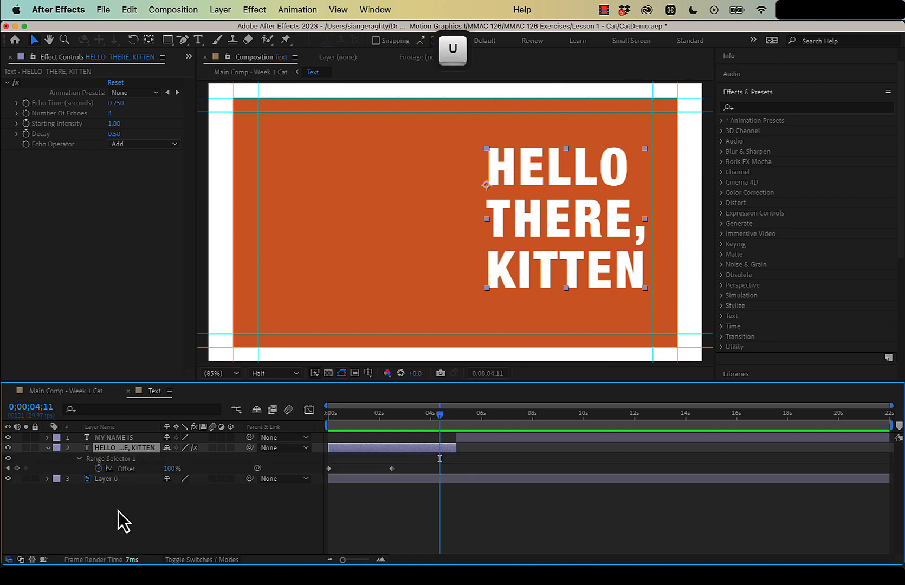
key(u)
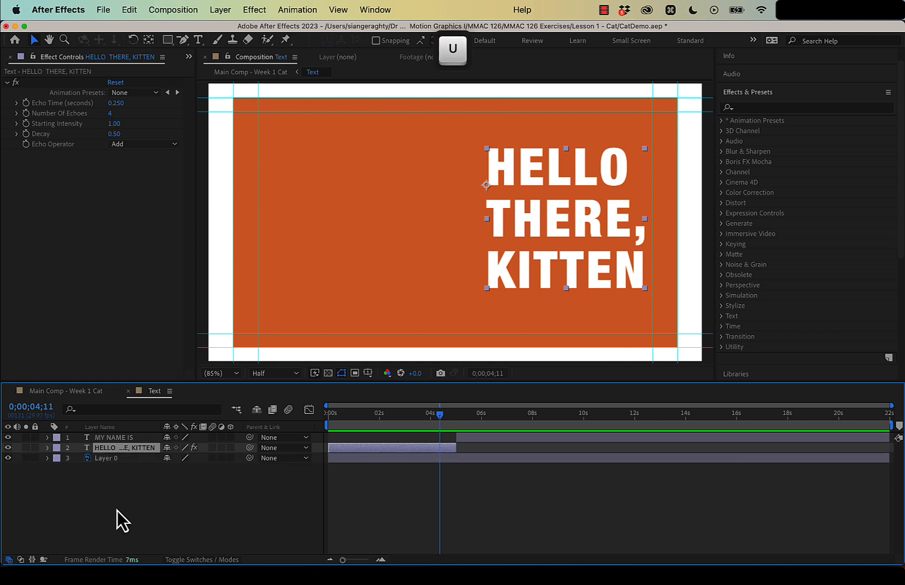
key(u)
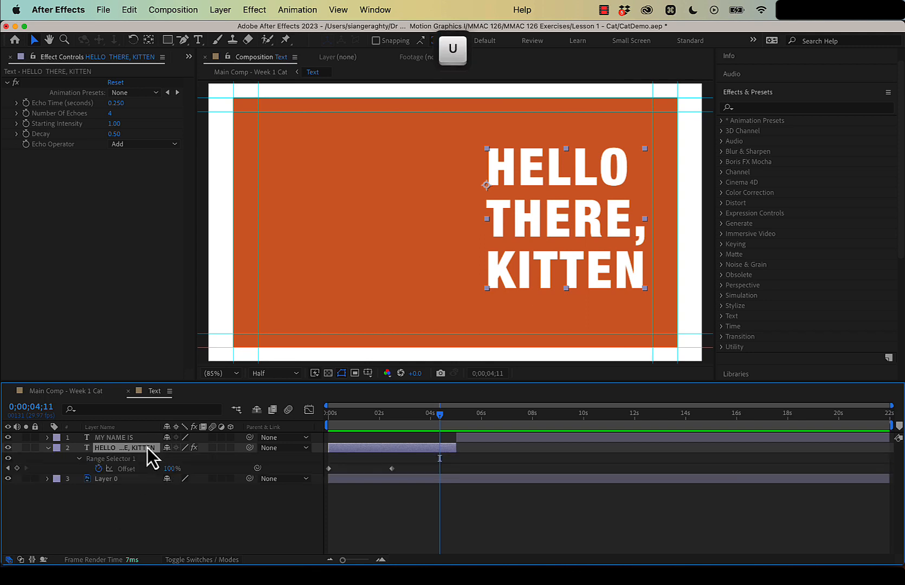
key(u)
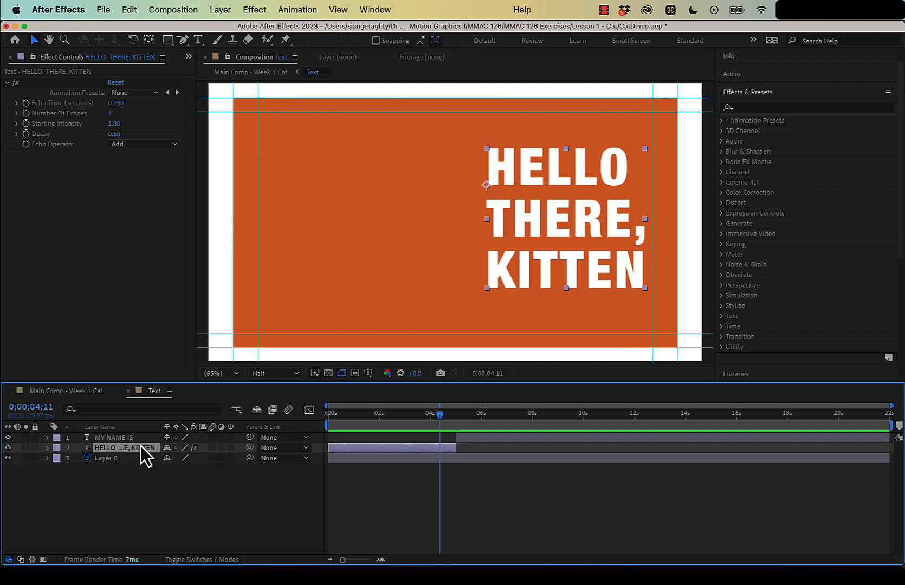
key(u)
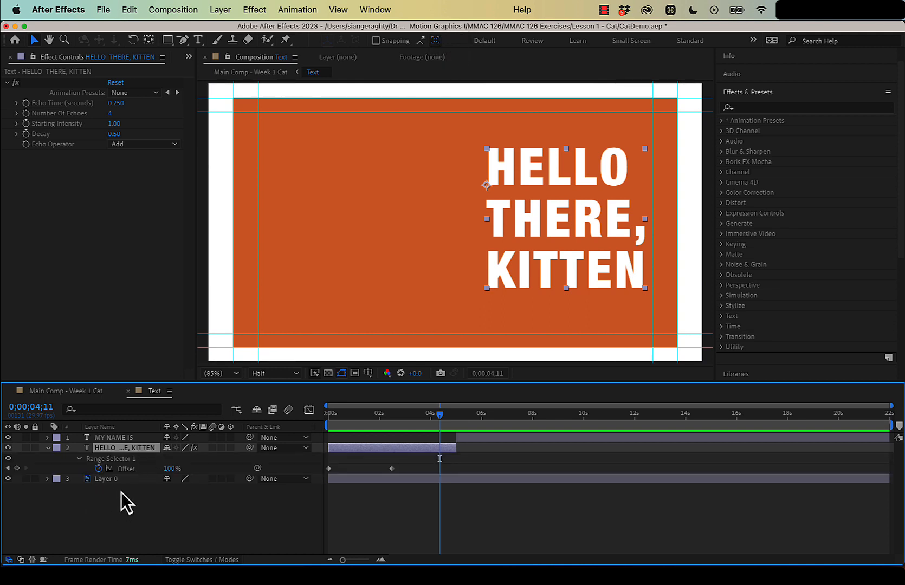
Move both Range Selector 1 Offset keyframes together about 1.3 seconds forward in time and play the animation from the start.
click(328, 469)
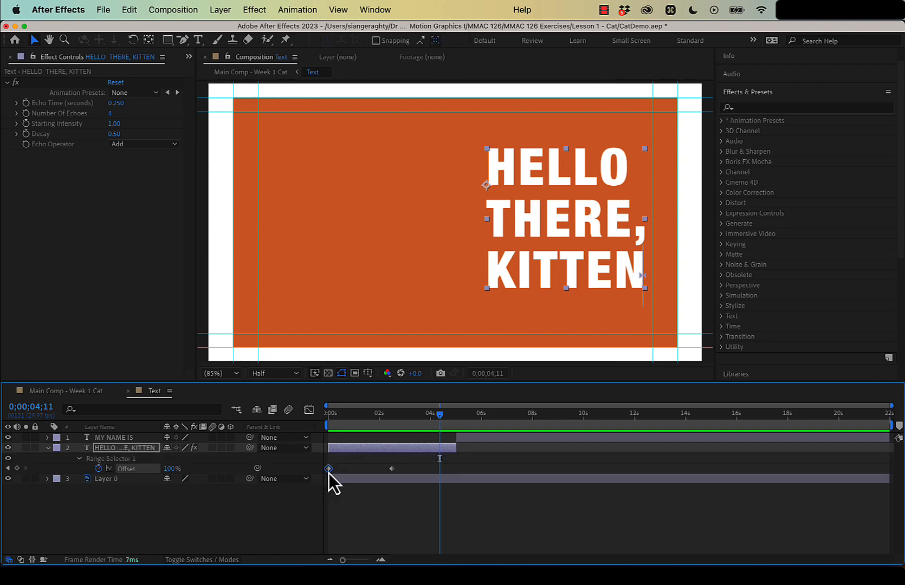
click(392, 469)
click(328, 468)
mouse_move(392, 472)
shift+click(392, 471)
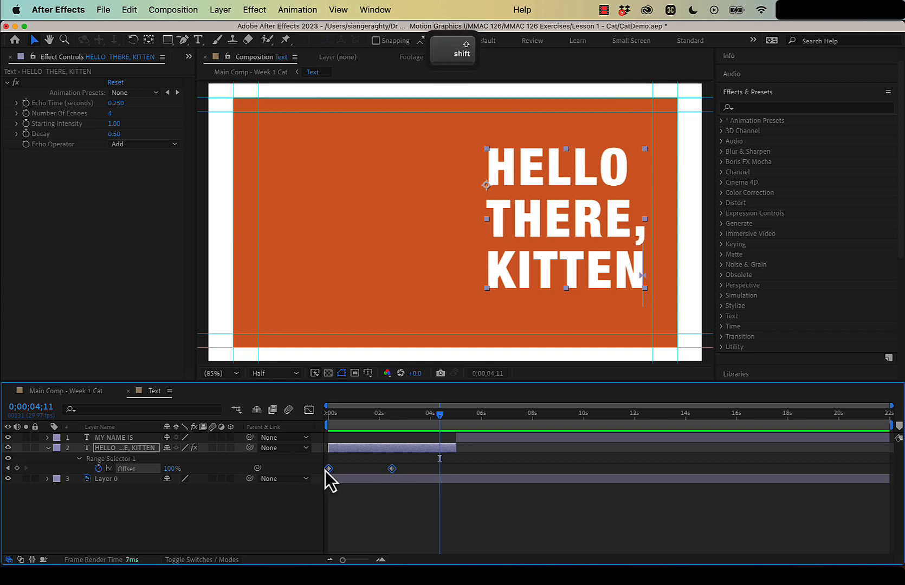
mouse_move(329, 473)
drag(329, 473, 371, 473)
drag(432, 473, 425, 473)
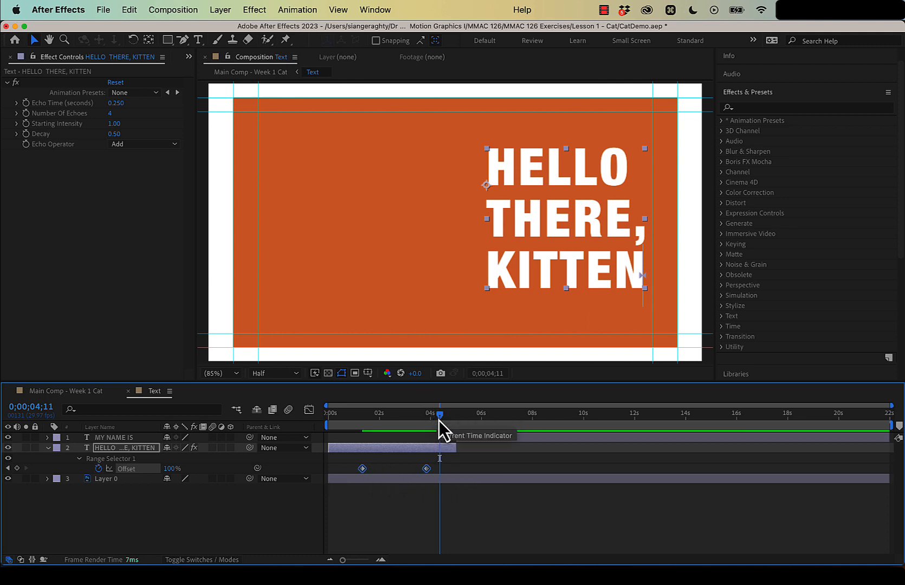
drag(438, 415, 314, 411)
key(space)
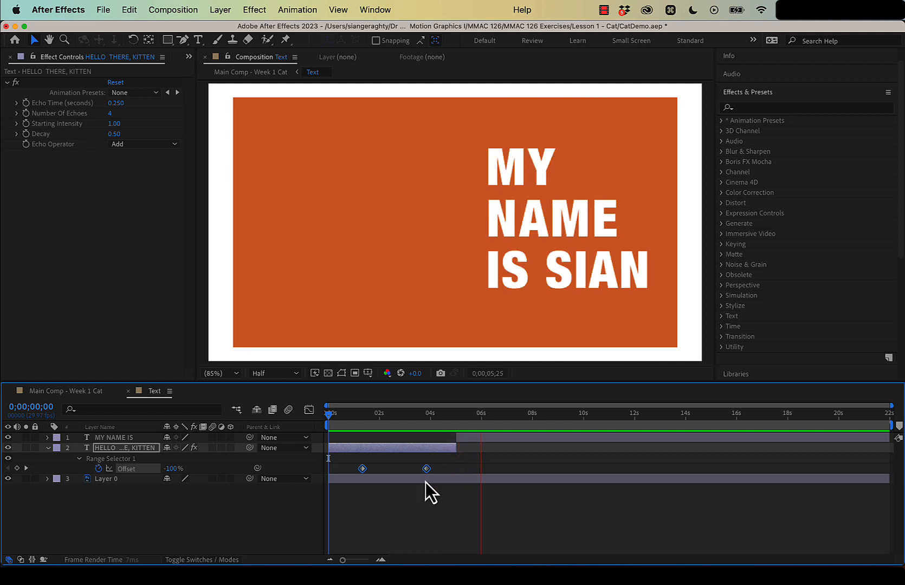
Stop the playback, move the second Range Selector 1 Offset keyframe to about 4.6 seconds and return the current time to the start.
click(434, 510)
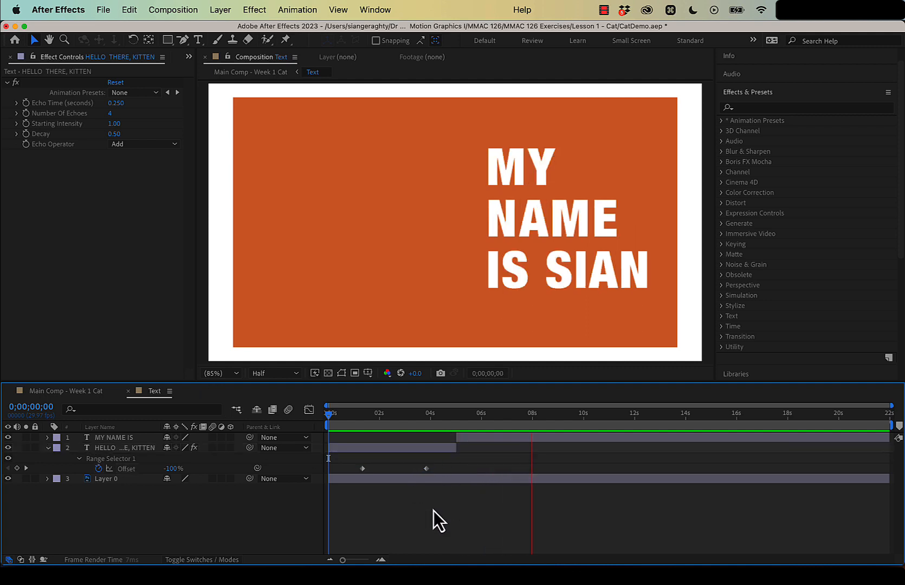
key(space)
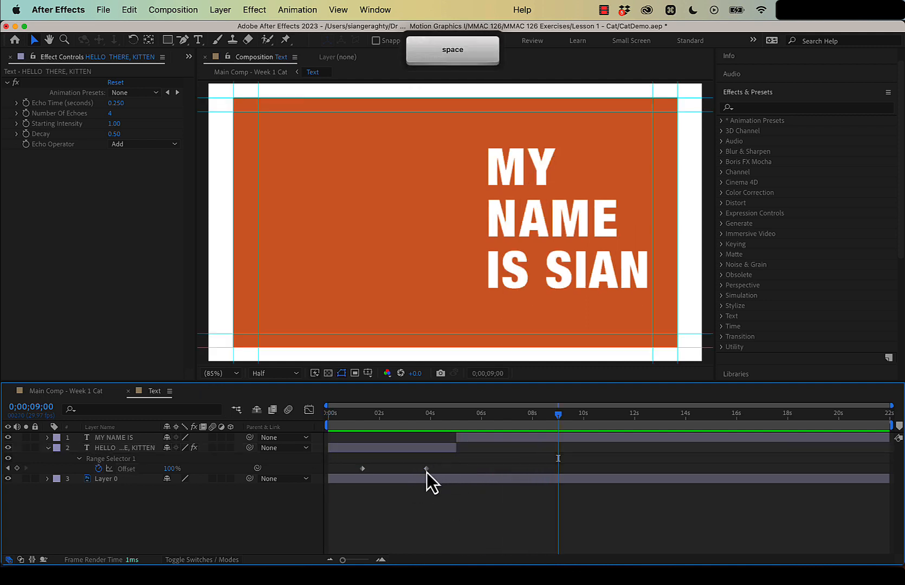
drag(426, 470, 447, 474)
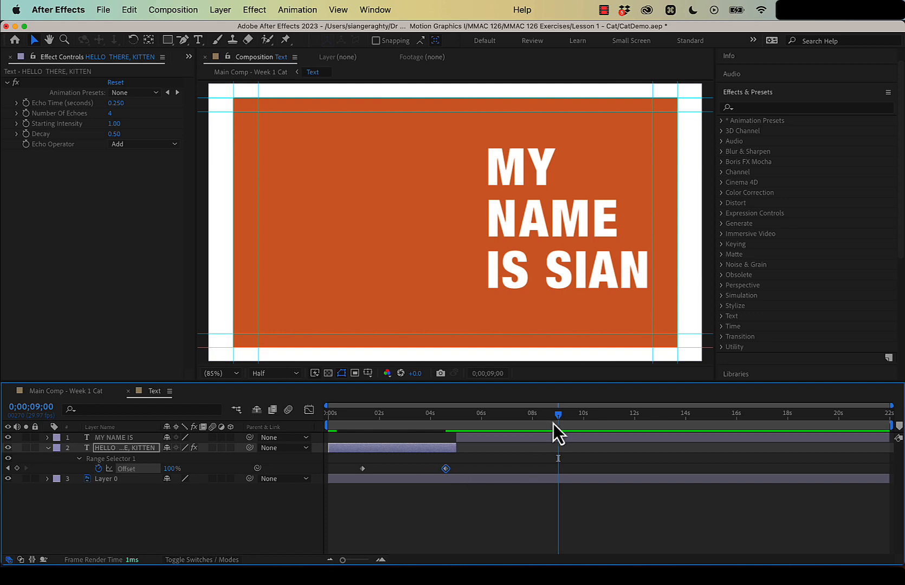
drag(550, 418, 275, 423)
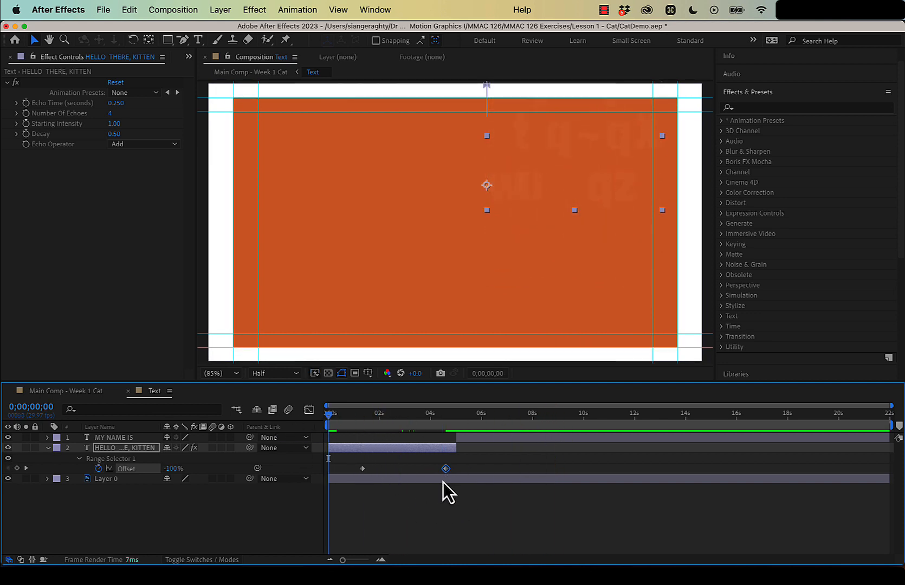
Move the second Range Selector 1 Offset keyframe to about 2 seconds and play the faster animation from the start.
drag(445, 470, 379, 469)
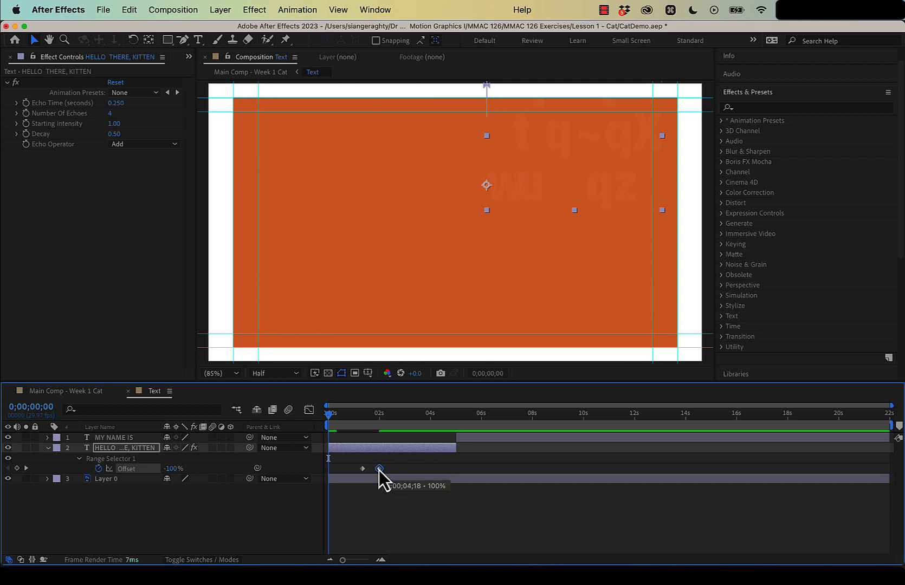
key(space)
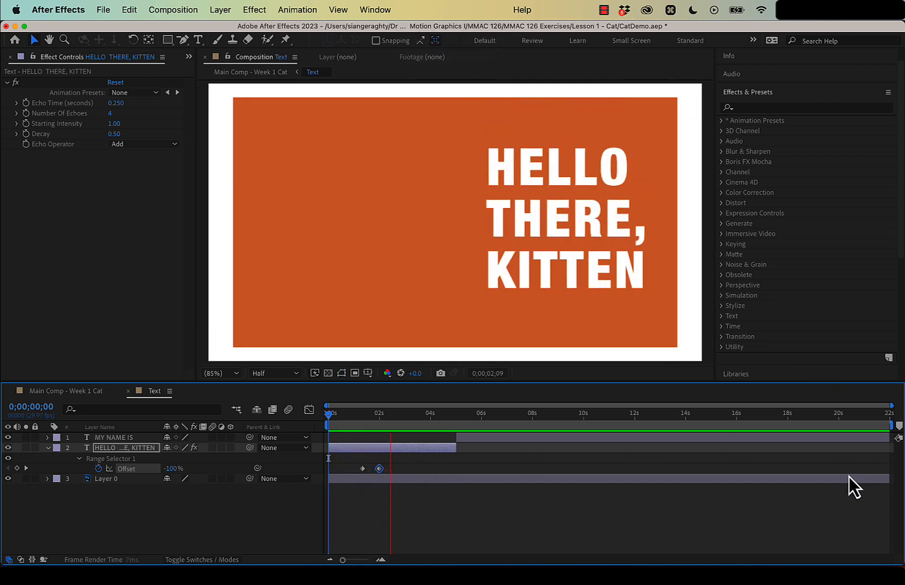
key(space)
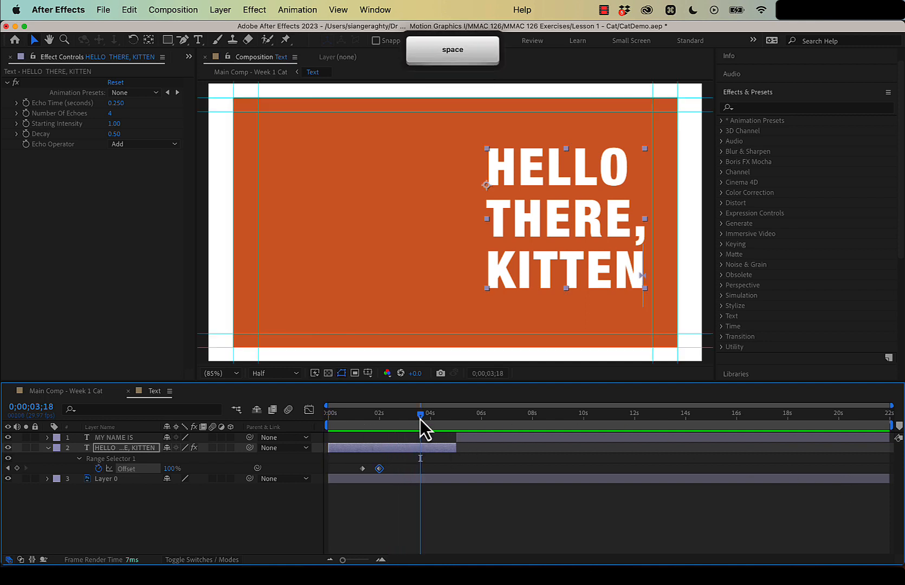
Return the current time to the start and move the second Offset keyframe out to about 4.6 seconds.
drag(420, 418, 340, 420)
drag(380, 472, 447, 475)
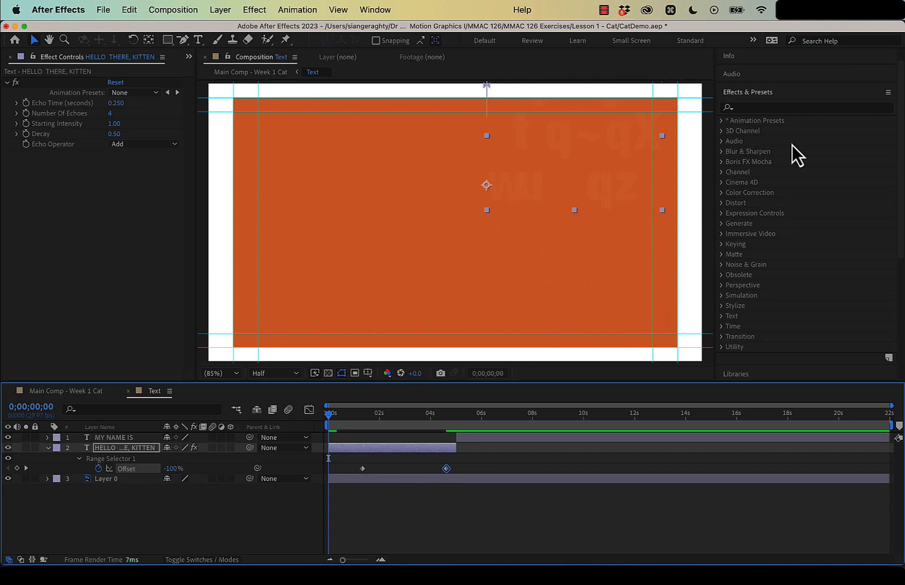
Search the effects and presets for "rain" and try to apply Raining Characters In to the HELLO THERE, KITTEN layer.
click(806, 108)
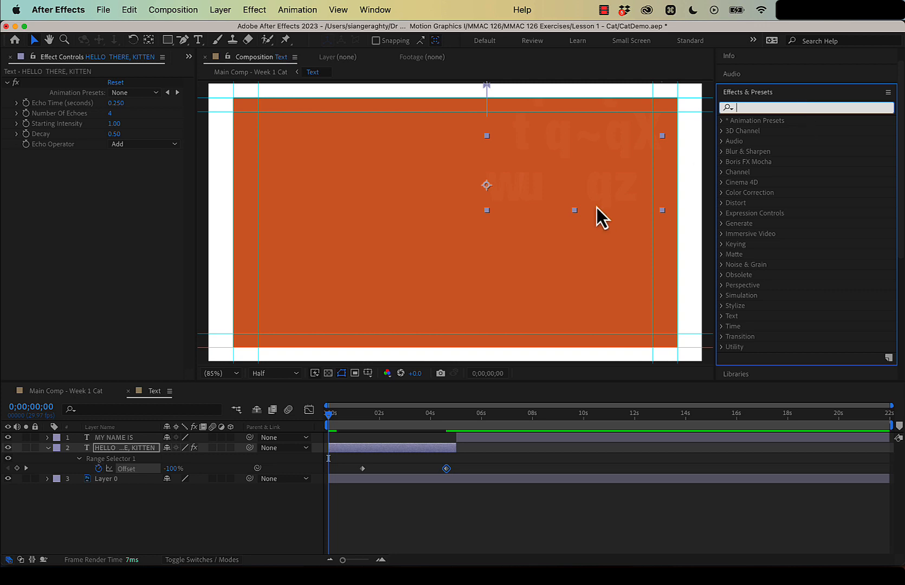
text(rain)
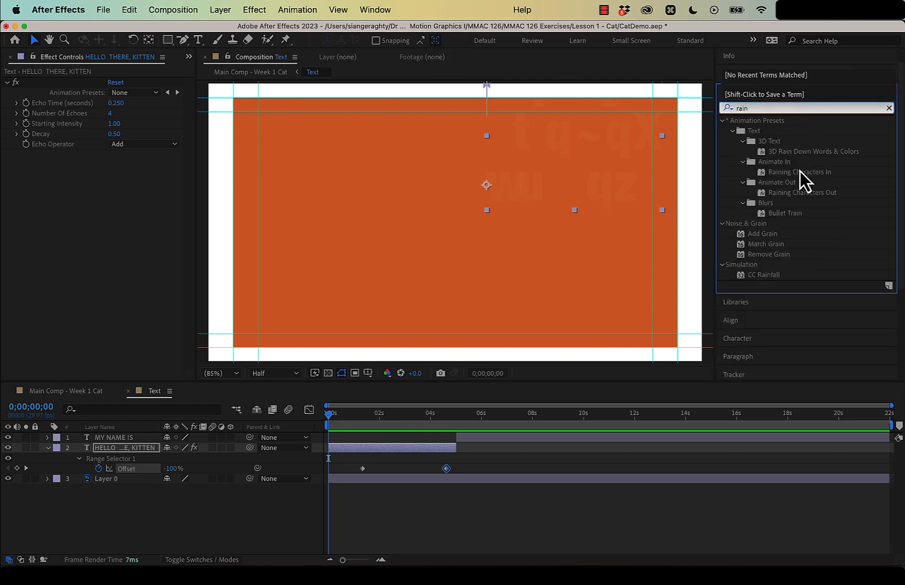
drag(800, 173, 125, 447)
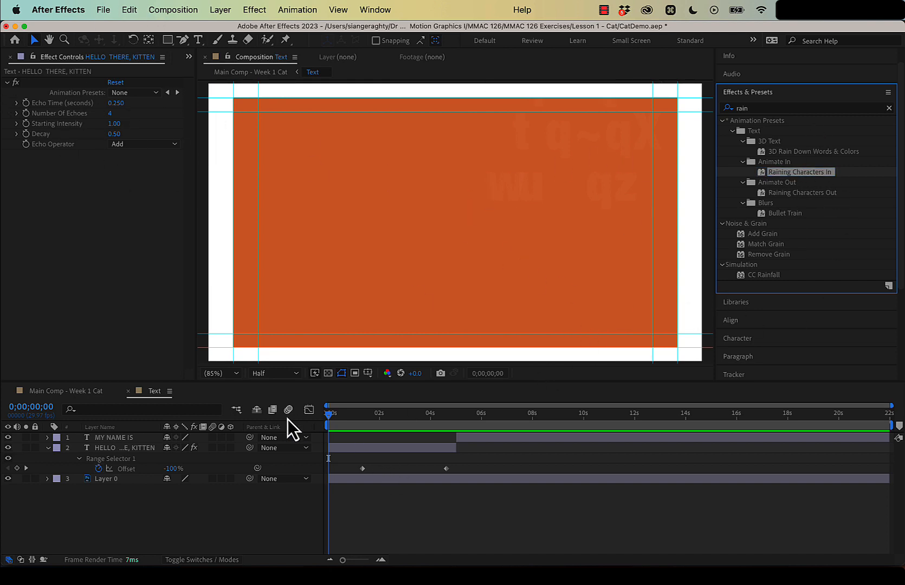
Move the first Range Selector 1 Offset keyframe of the HELLO THERE, KITTEN layer slightly earlier in time.
drag(331, 418, 352, 428)
click(360, 469)
drag(359, 470, 346, 469)
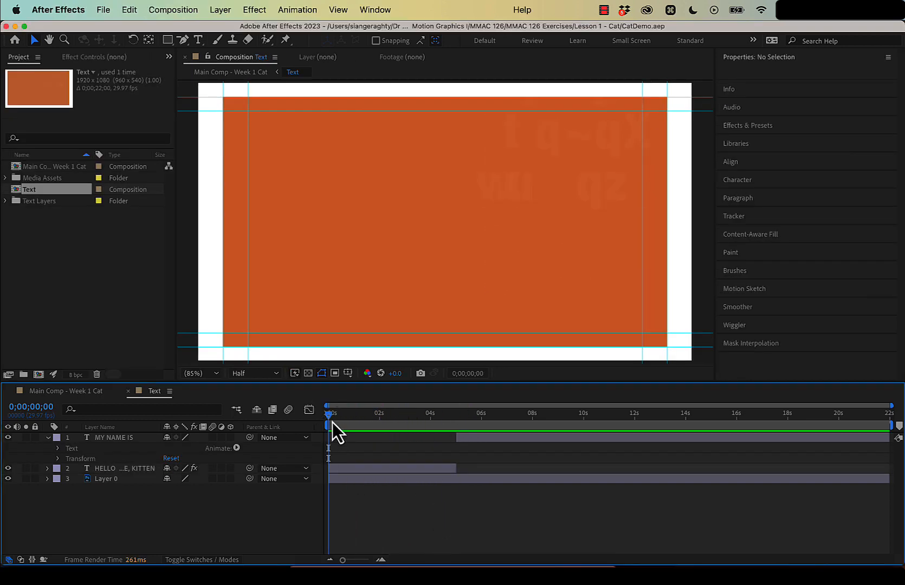
Set the current time to 0;00;05;06 and show only the Opacity property of the MY NAME IS layer.
drag(329, 421, 460, 428)
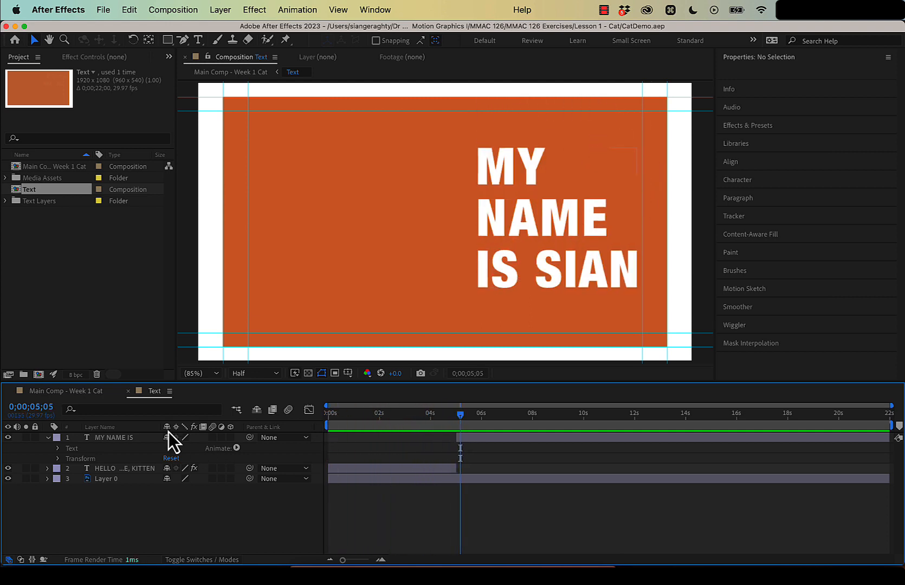
click(125, 440)
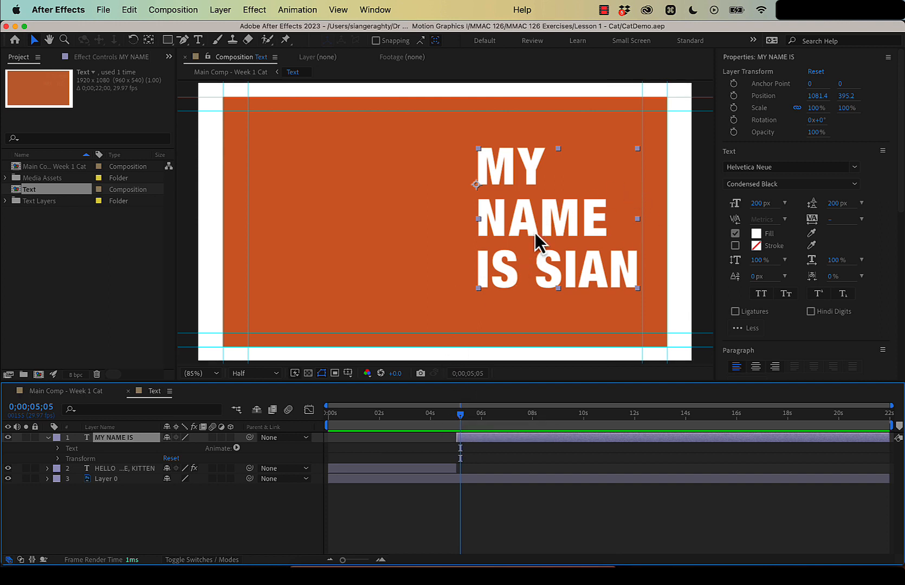
mouse_move(461, 418)
mouse_down()
mouse_move(454, 417)
mouse_move(464, 421)
mouse_up()
click(48, 437)
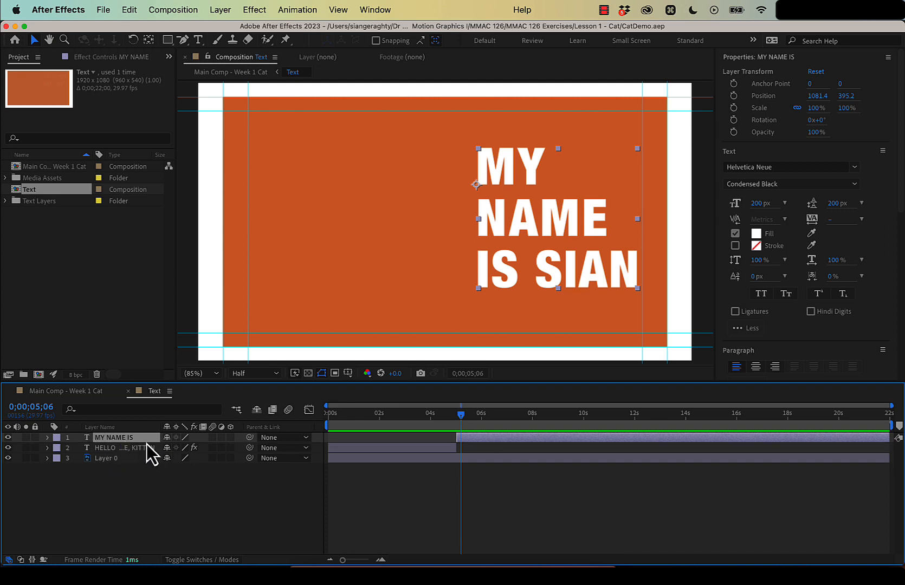
key(t)
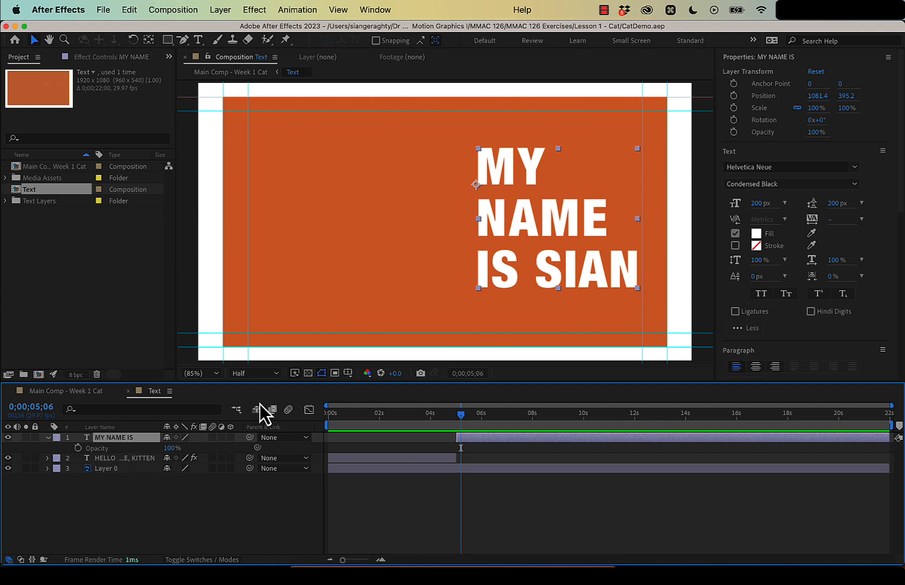
Start animating the MY NAME IS layer's Opacity with a keyframe of 0% at 0;00;05;06.
click(739, 60)
click(739, 60)
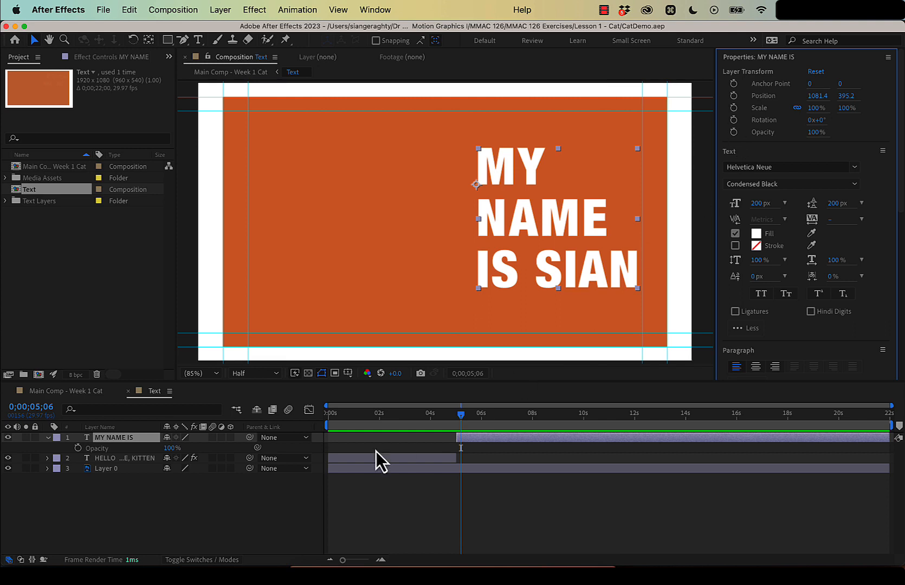
click(79, 449)
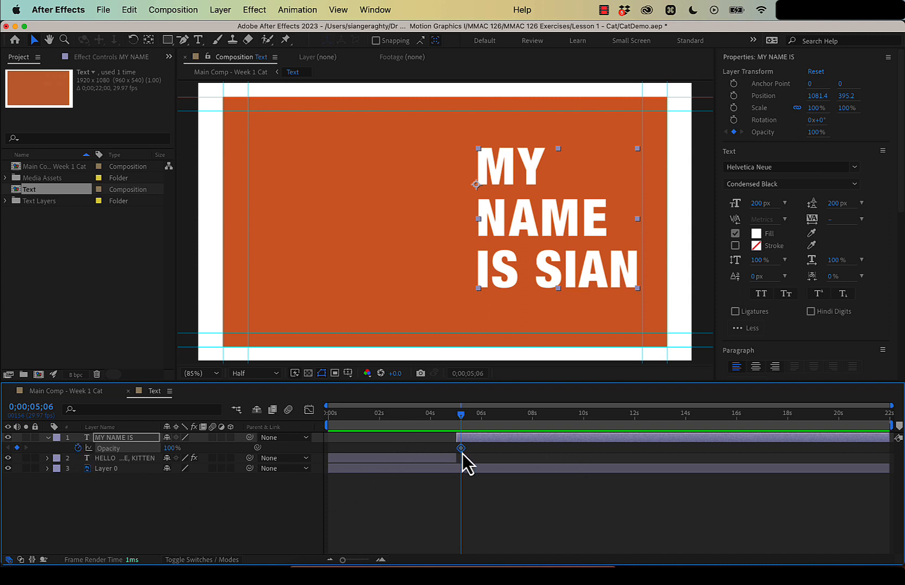
mouse_move(462, 418)
mouse_down()
mouse_move(537, 418)
mouse_move(453, 436)
mouse_move(460, 436)
mouse_up()
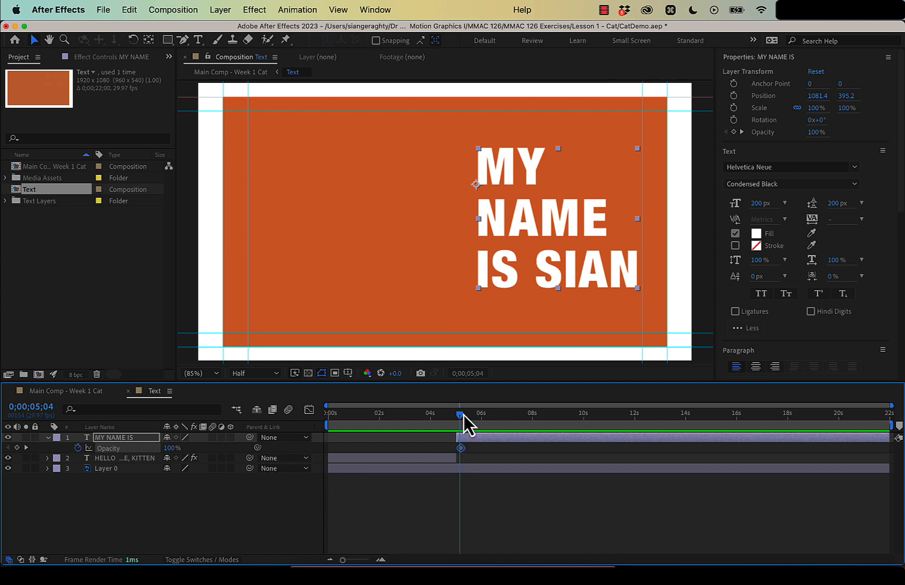
drag(459, 416, 461, 420)
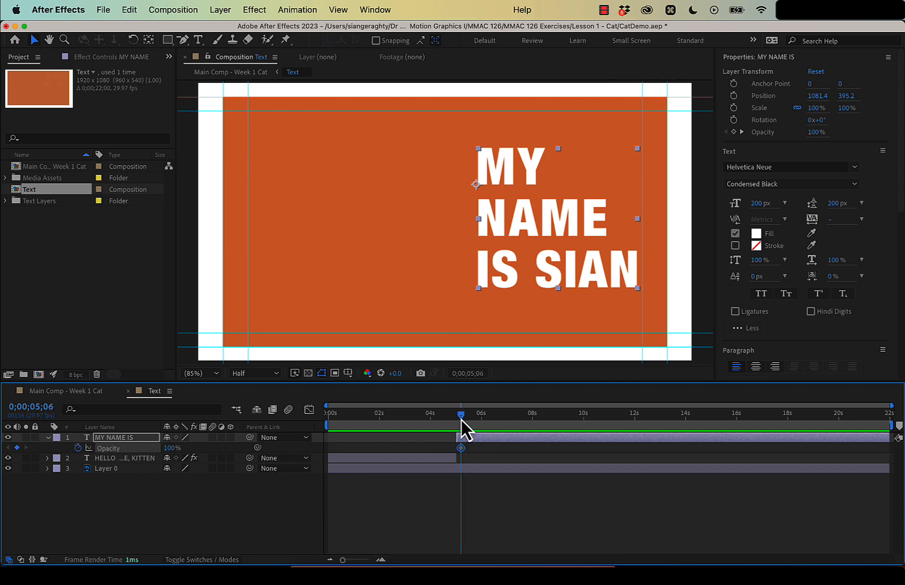
click(171, 448)
text(0)
key(Return)
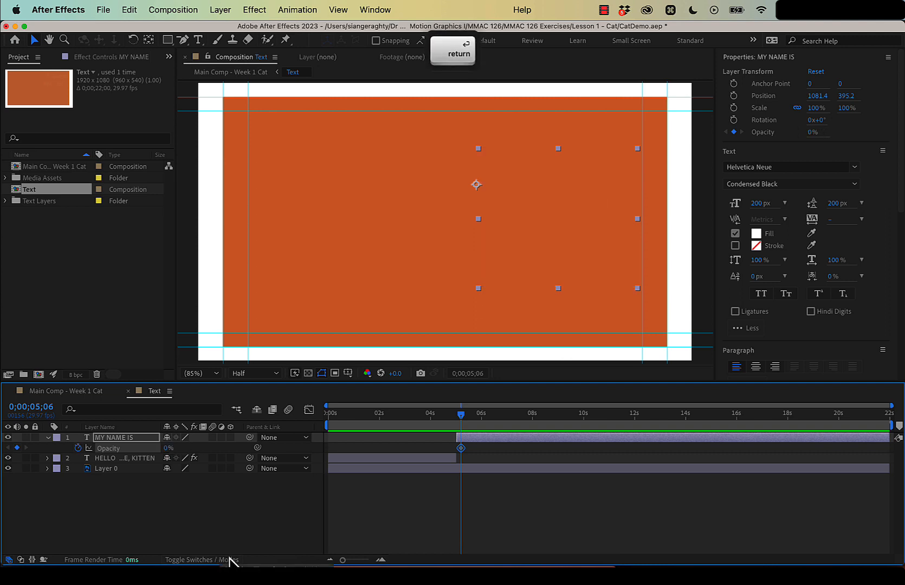
Add a second Opacity keyframe of 100% to the MY NAME IS layer at 0;00;05;18, then scrub ahead to 0;00;08;00.
mouse_move(462, 419)
mouse_down()
mouse_move(480, 420)
mouse_move(471, 421)
mouse_up()
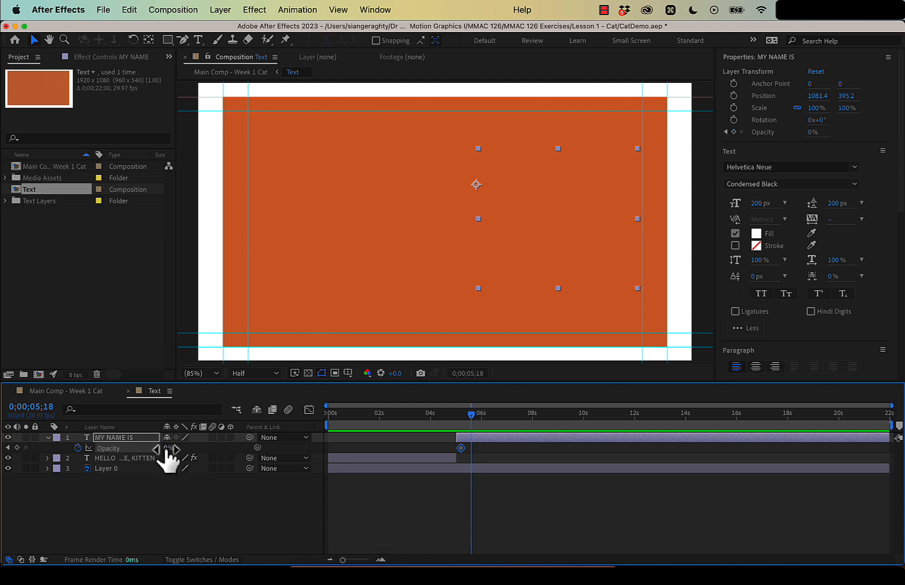
drag(165, 448, 253, 447)
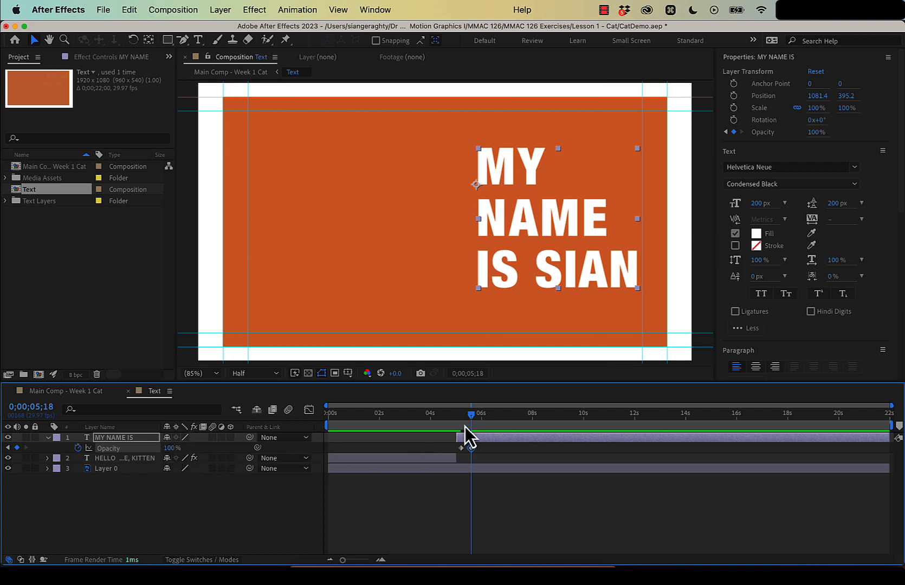
drag(471, 415, 532, 418)
click(486, 535)
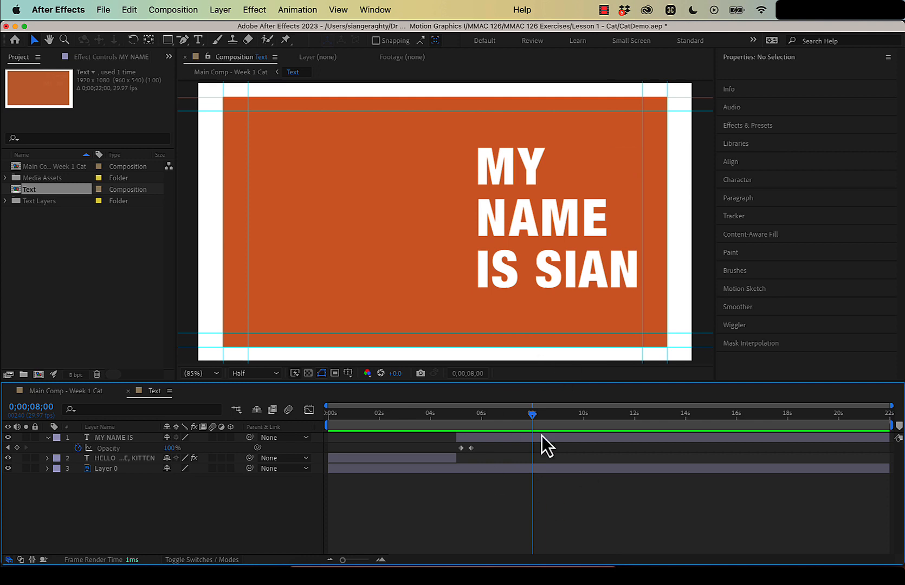
Move the current time to 0;00;08;17 and select the MY NAME IS layer.
click(138, 438)
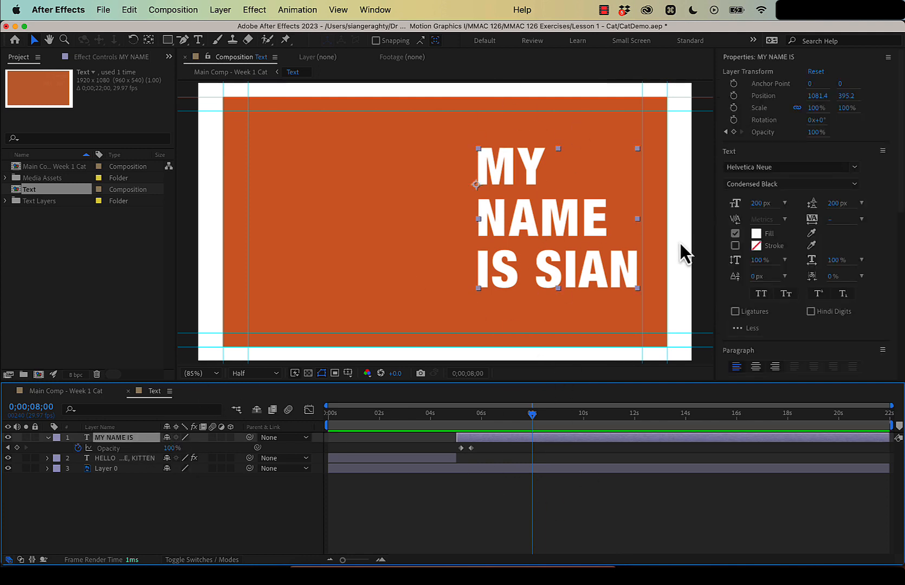
mouse_move(534, 421)
mouse_down()
mouse_move(582, 416)
mouse_move(547, 419)
mouse_up()
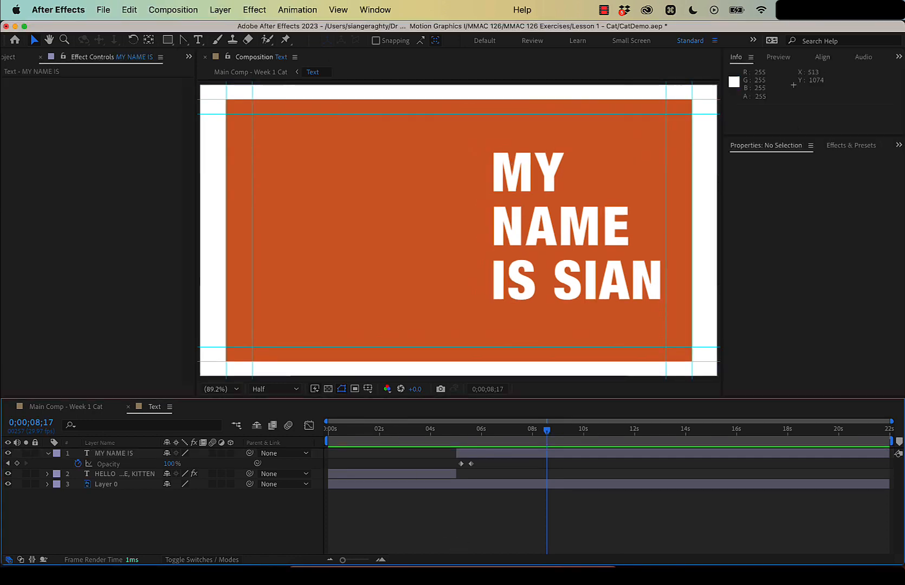
click(112, 454)
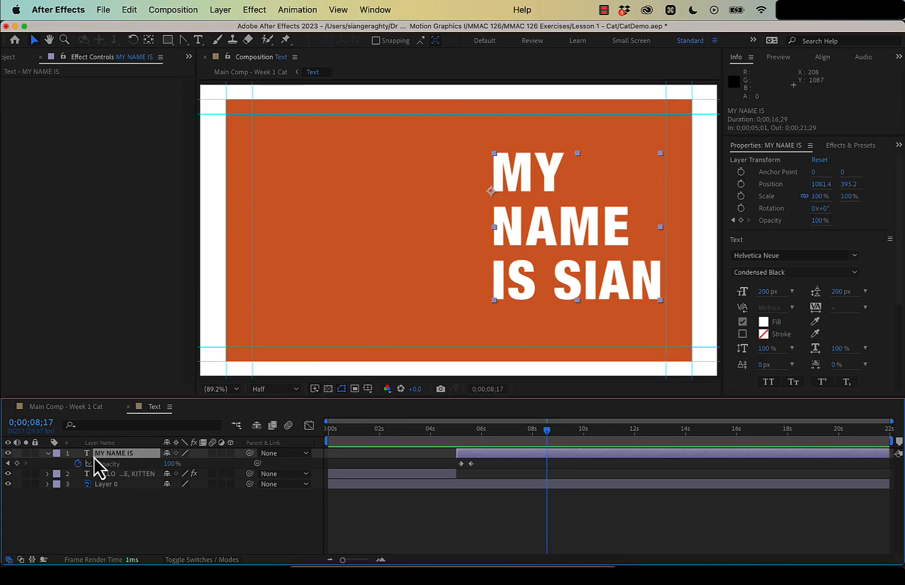
Browse the animation presets in Adobe Bridge and open the Animate Out folder of the Text presets.
click(362, 9)
mouse_move(297, 10)
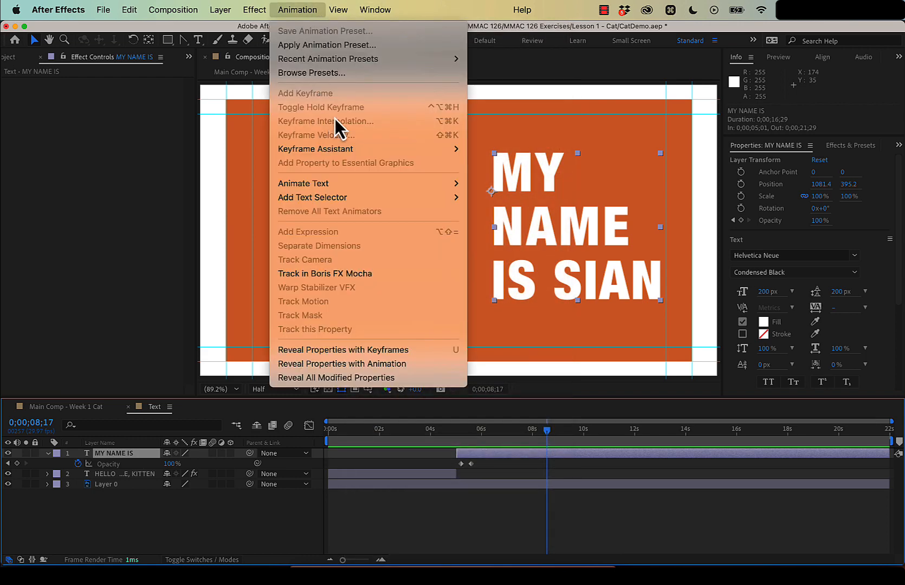
click(347, 73)
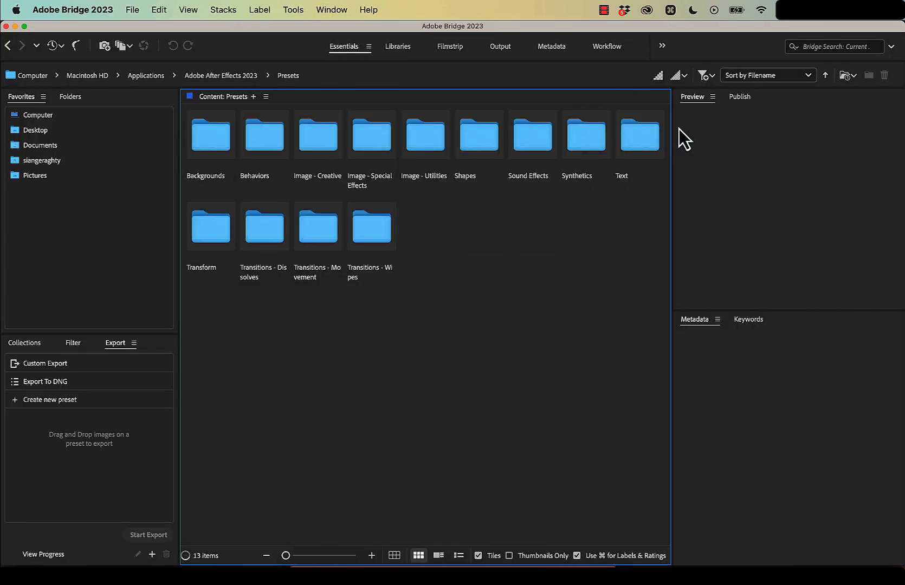
double_click(641, 146)
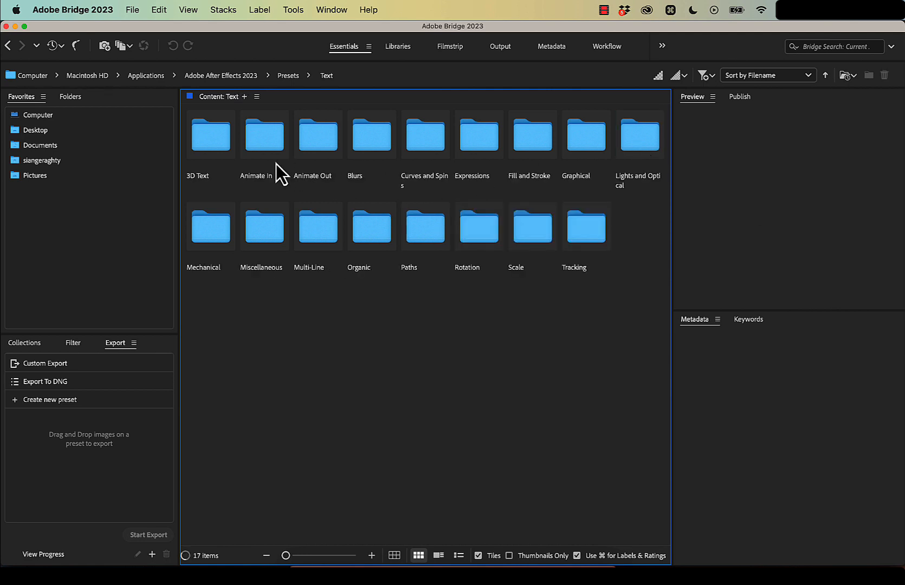
double_click(322, 146)
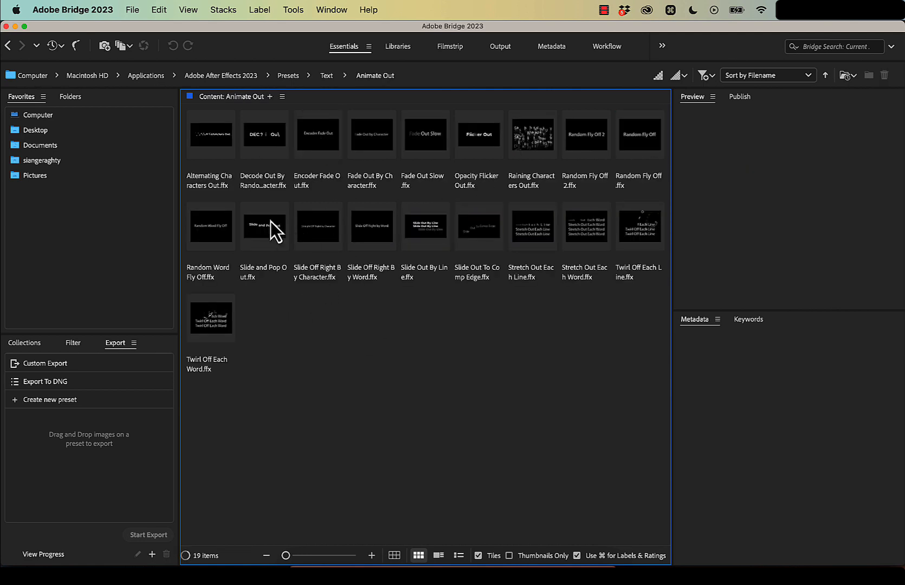
Preview the Encoder Fade Out, Decode Out By Random Character, Opacity Flicker Out and Random Fly Off presets.
click(318, 139)
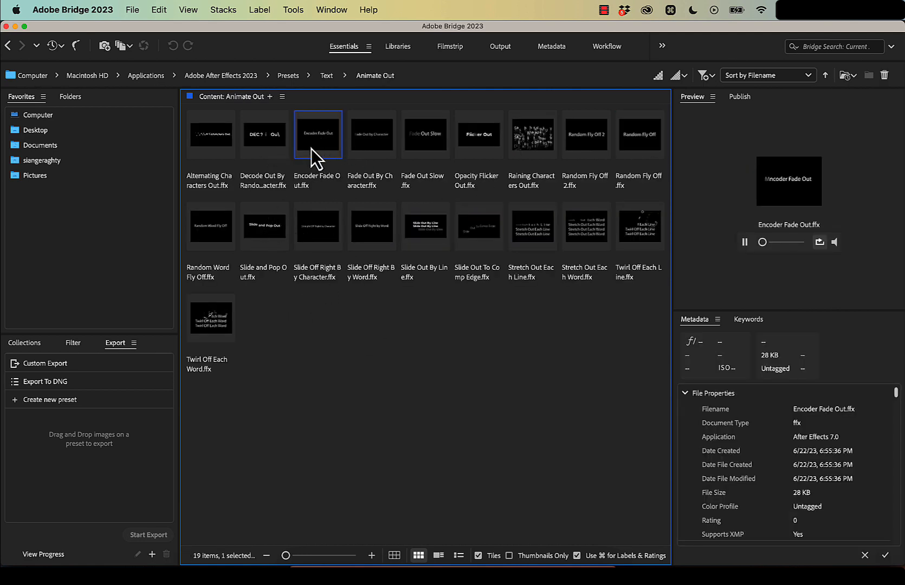
click(278, 144)
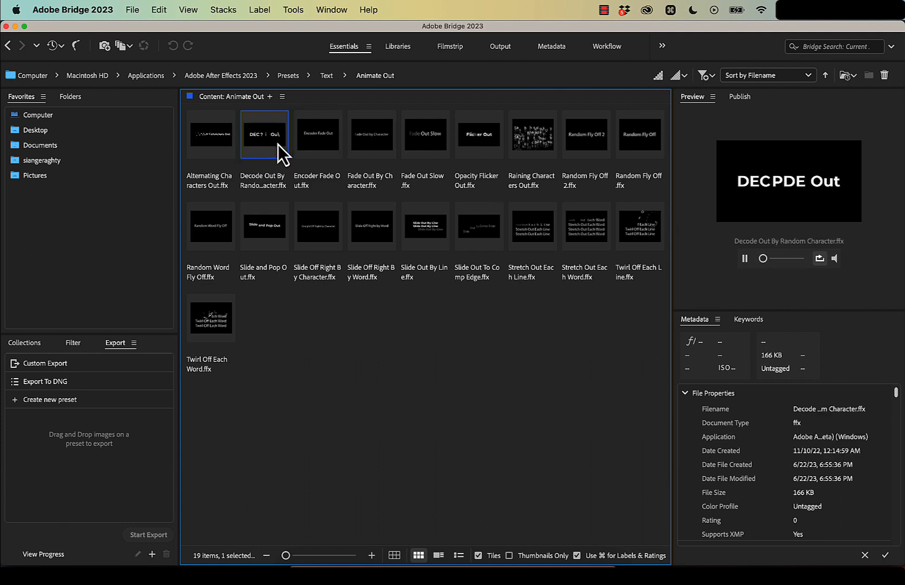
click(478, 142)
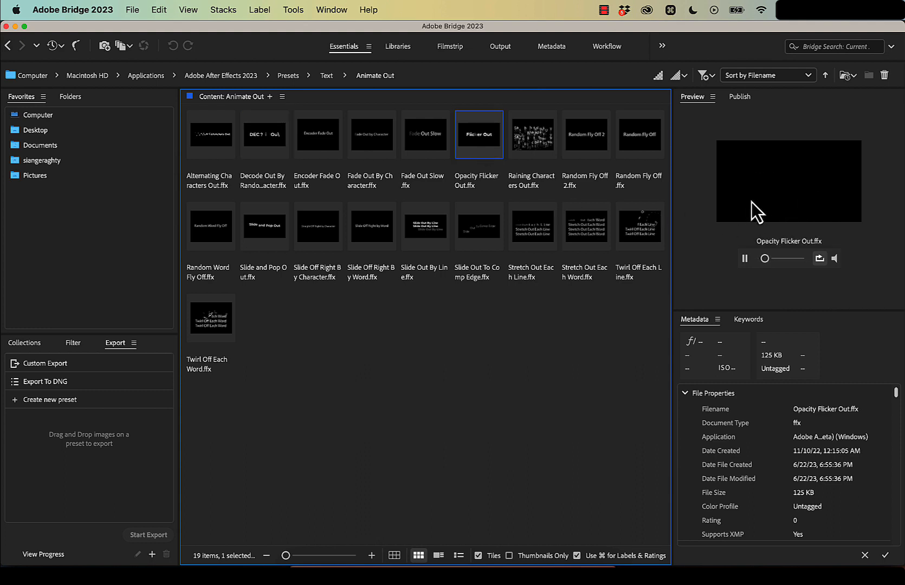
click(650, 151)
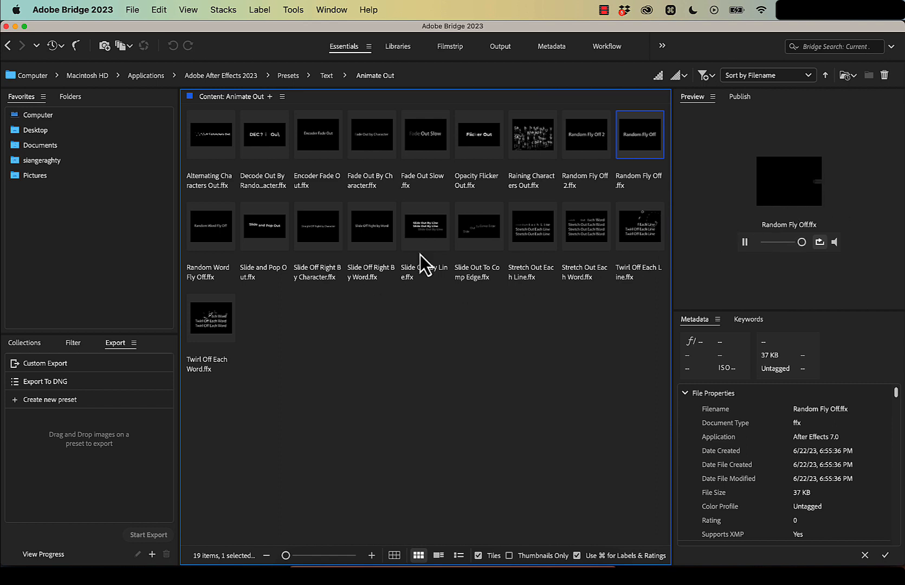
Preview the Slide Out By Line and Slide Out To Comp Edge presets, and apply Slide Off Right By Word to the MY NAME IS layer.
click(431, 235)
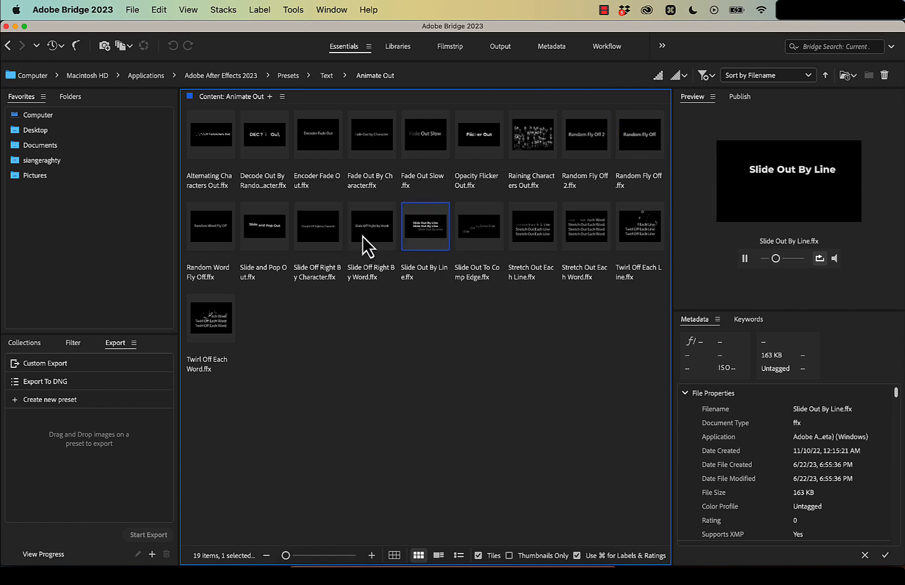
click(487, 240)
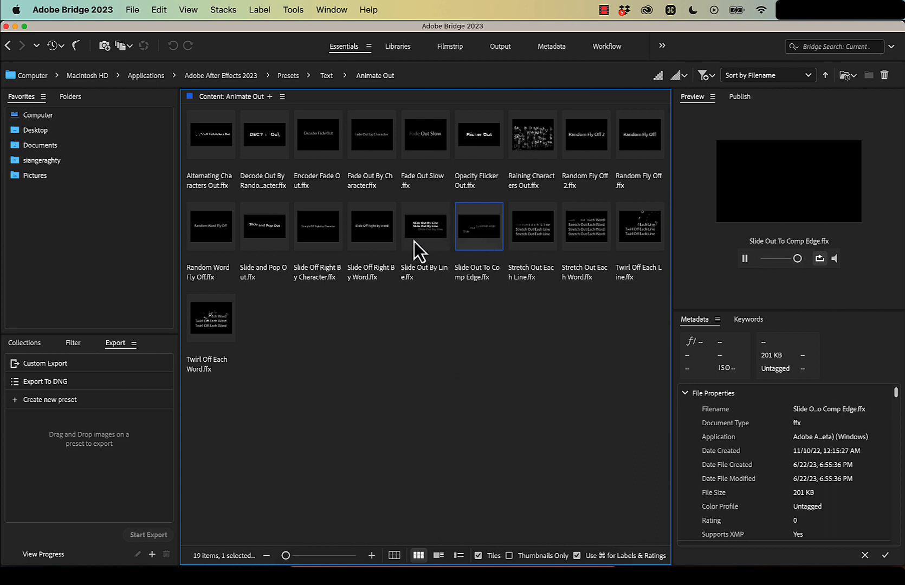
click(379, 227)
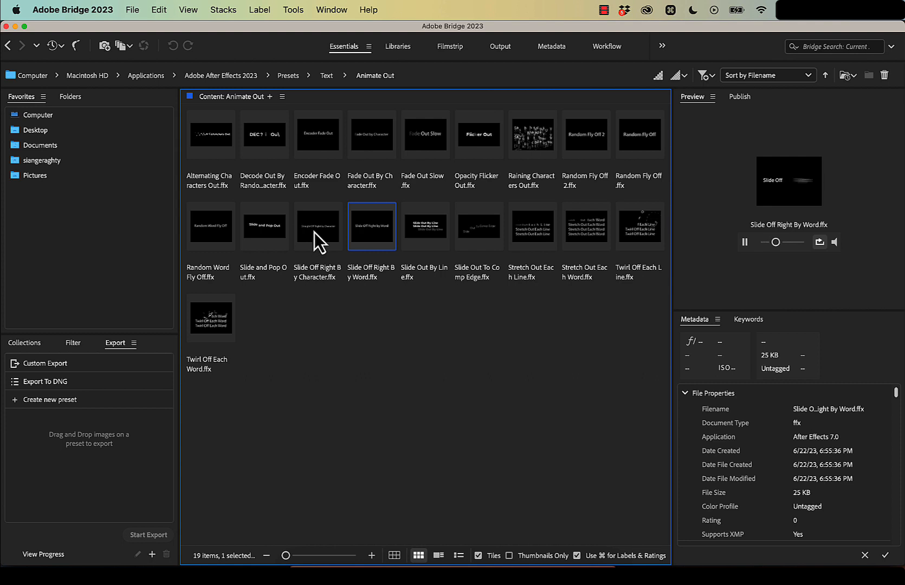
double_click(372, 242)
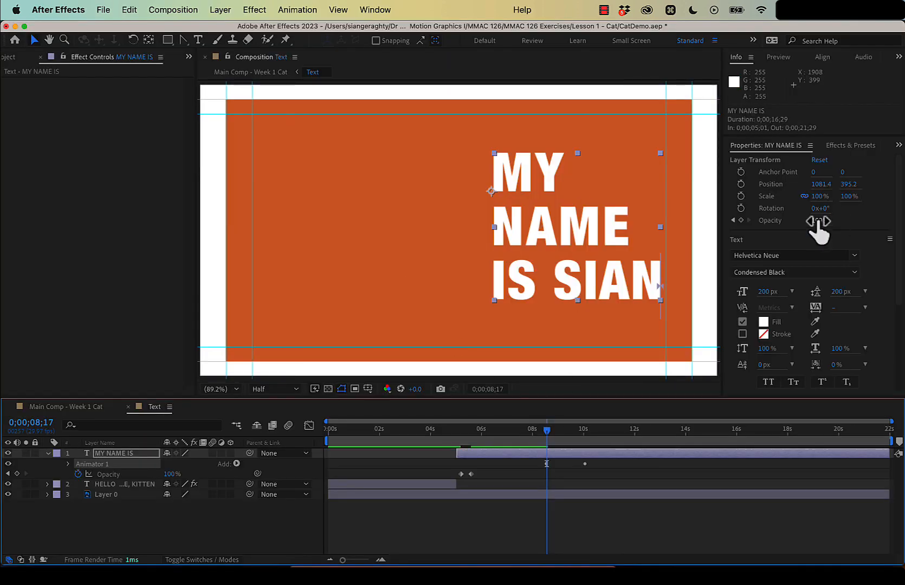
click(744, 149)
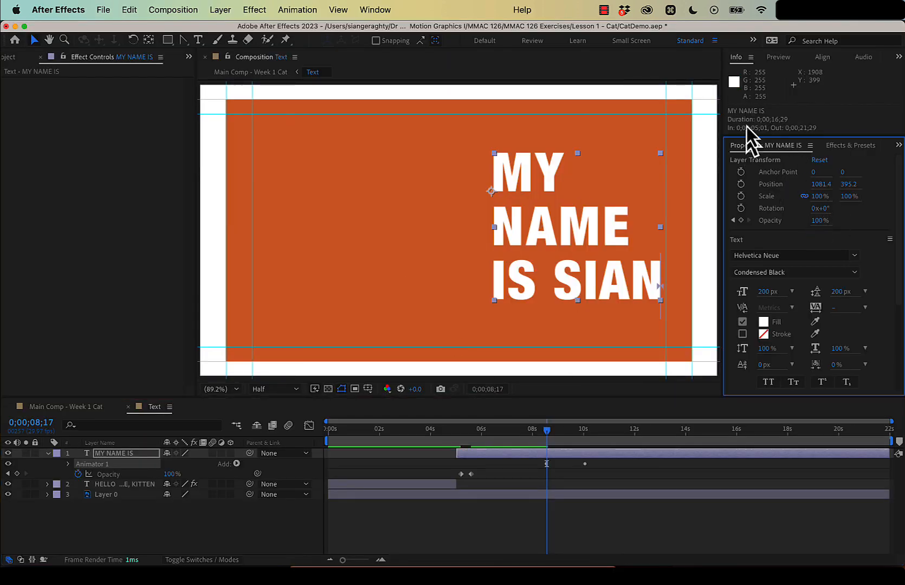
click(745, 59)
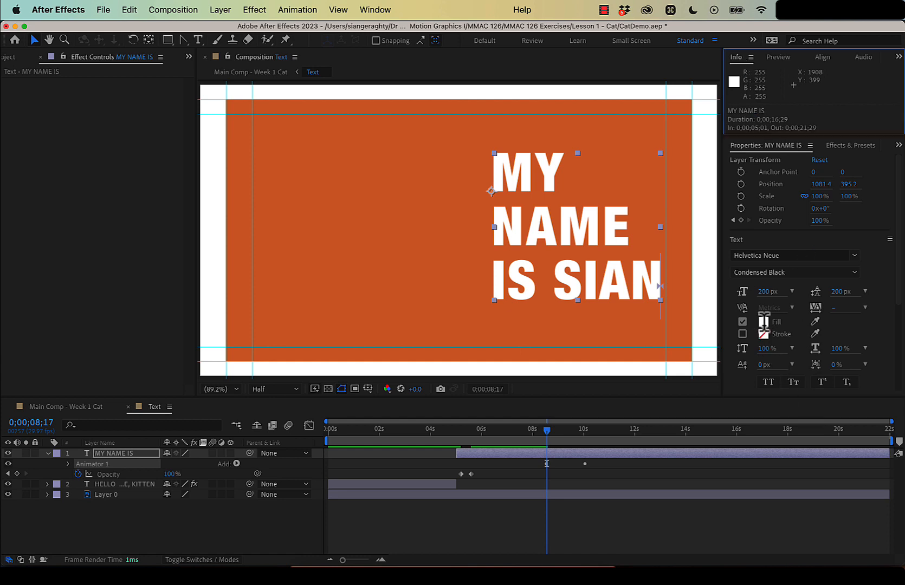
click(778, 58)
click(737, 58)
scroll(780, 309, down, 4)
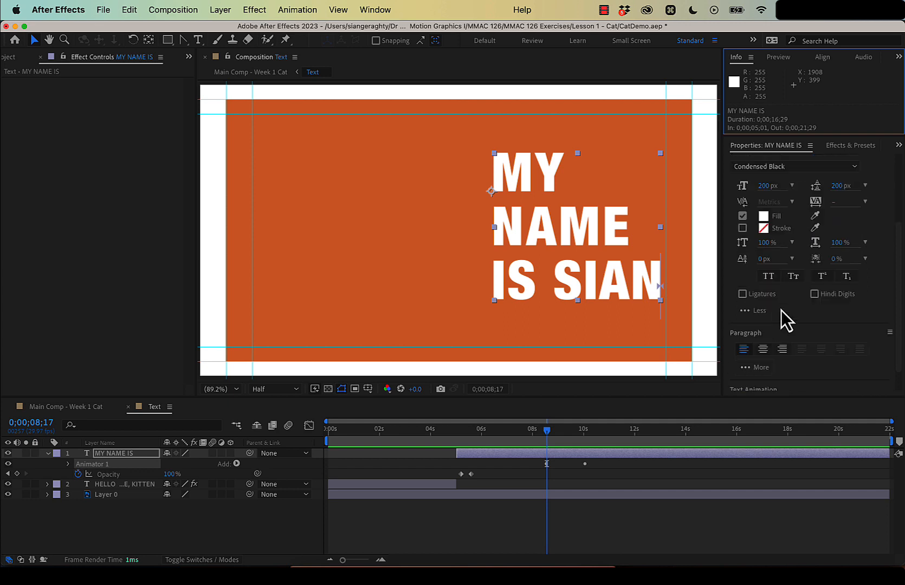
Clear the "slid" search term from Effects & Presets so the full effects list is shown.
click(851, 145)
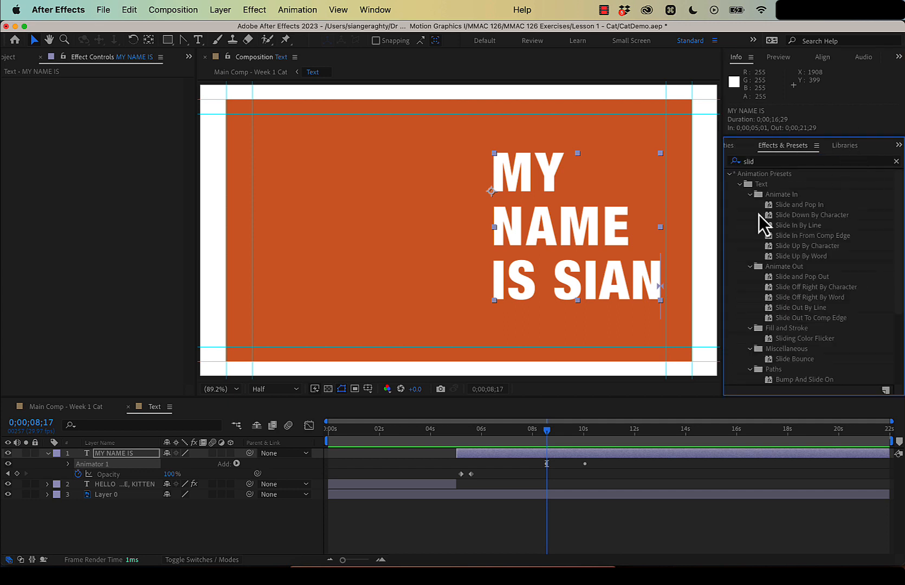
click(775, 163)
key(BackSpace)
key(BackSpace)
key(BackSpace)
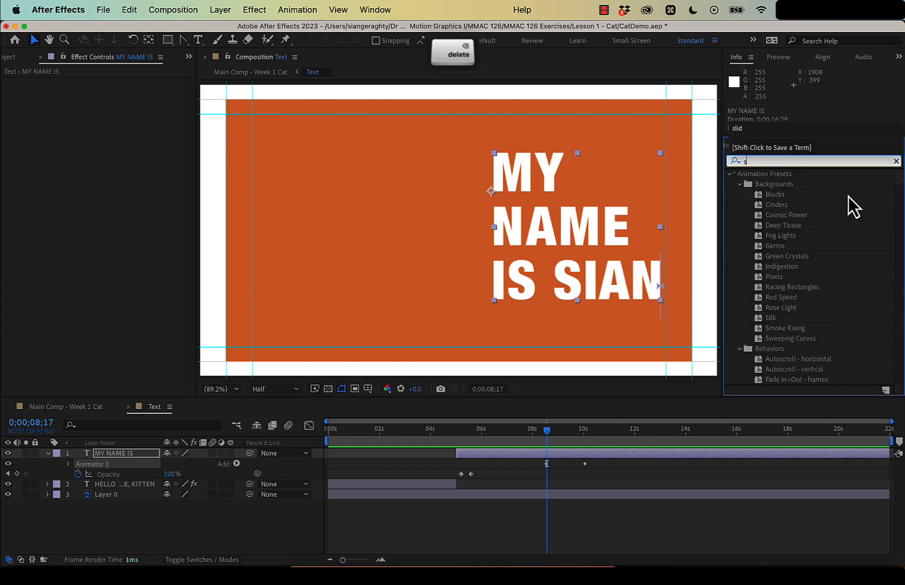
key(BackSpace)
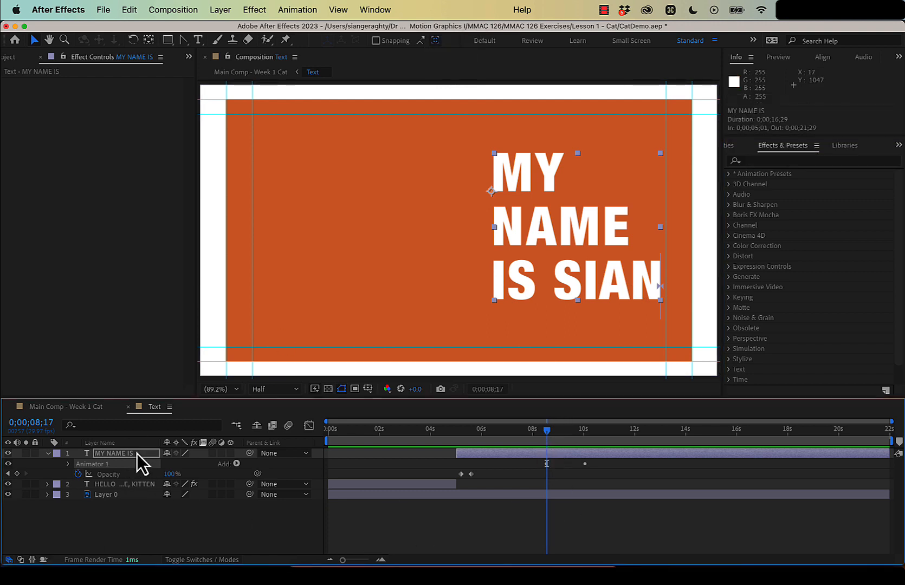
Move the current time to 0;00;07;27 and reveal the MY NAME IS layer's keyframed properties.
drag(548, 435, 530, 435)
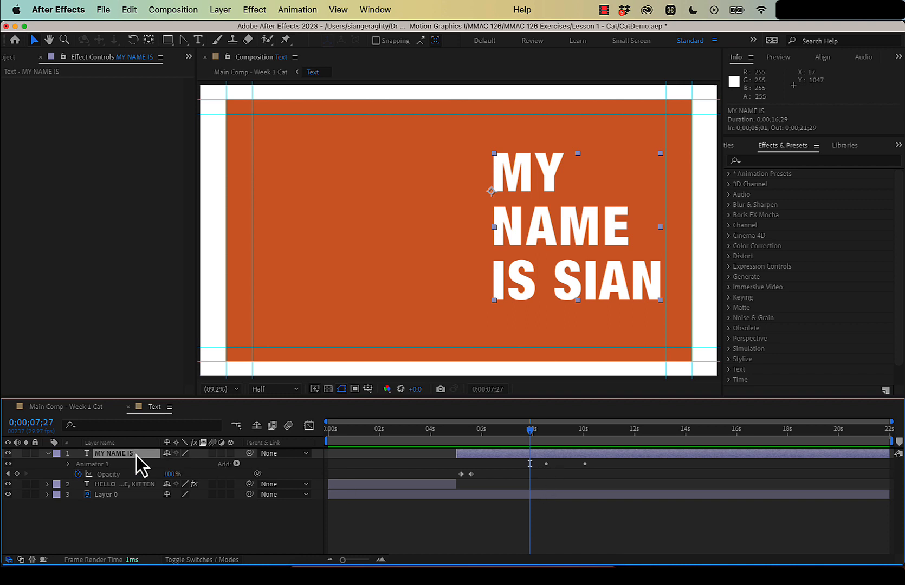
key(u)
key(u)
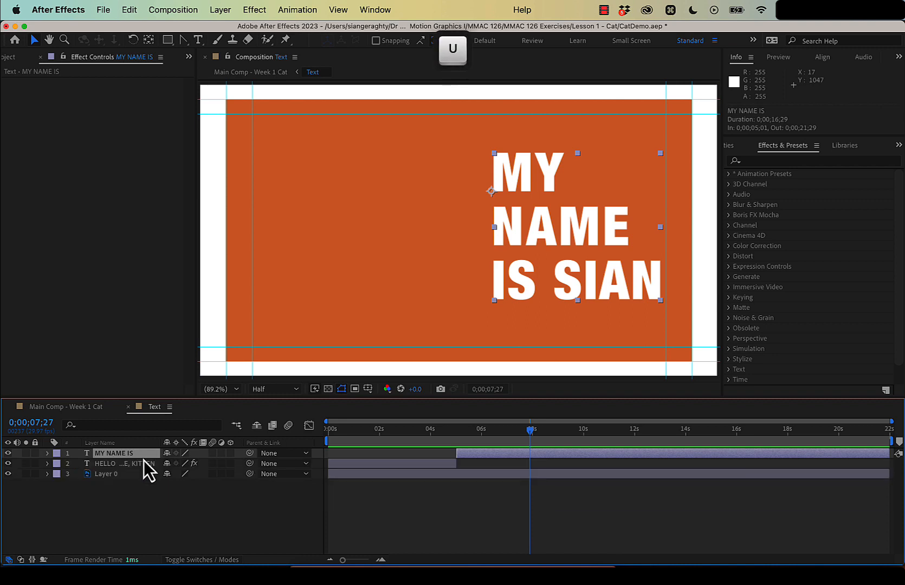
key(u)
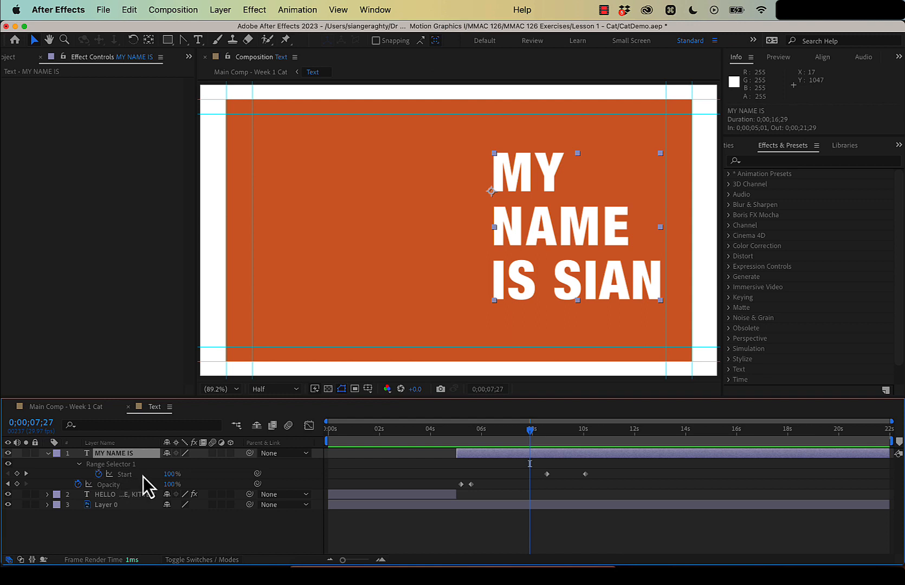
Scrub around the first Range Selector Start keyframe of MY NAME IS, select the last one, and set the current time to 0;00;08;17.
drag(530, 435, 548, 445)
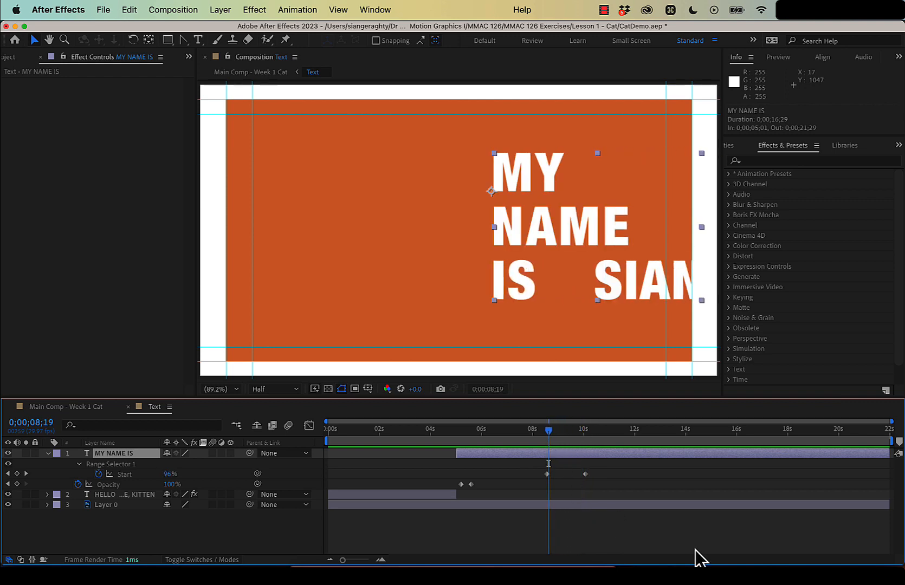
click(585, 474)
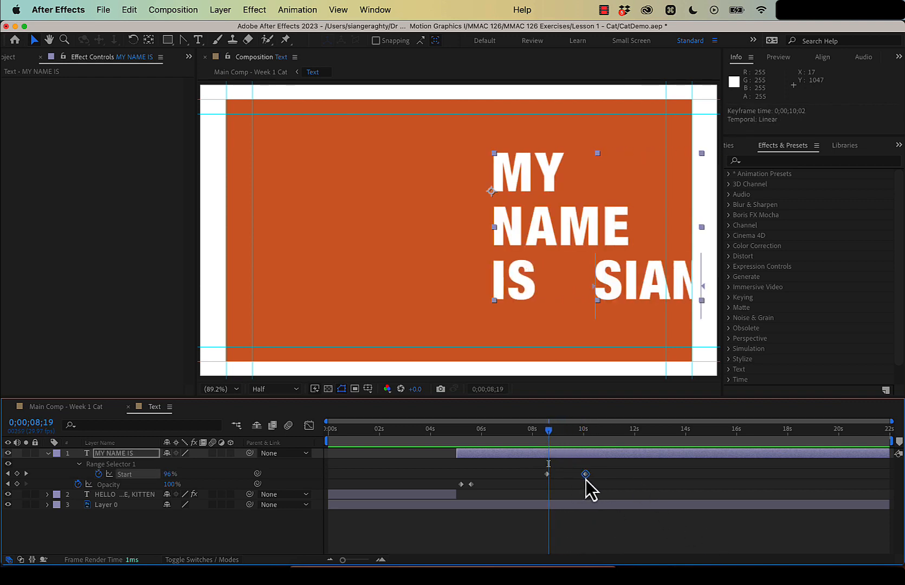
drag(550, 432, 547, 432)
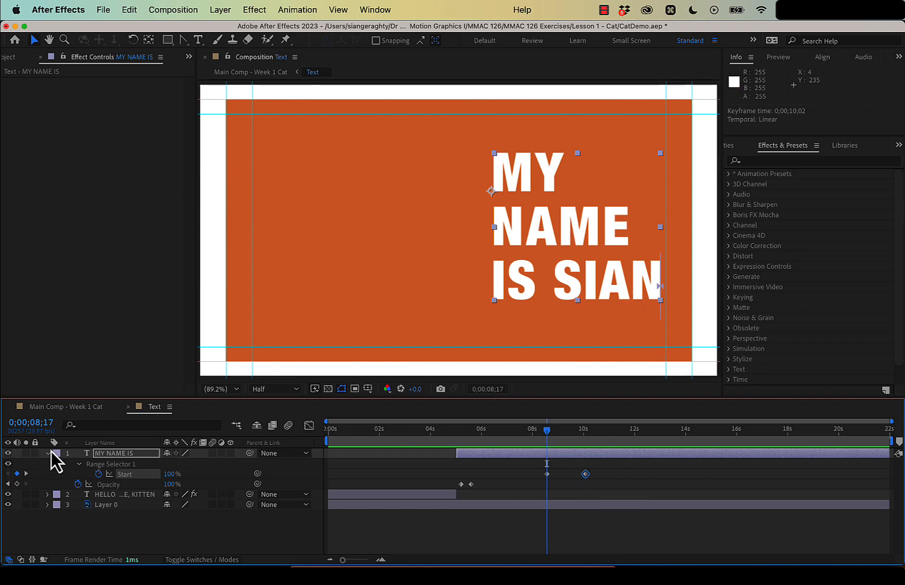
Go back to the Main Comp - Week 1 Cat composition and play the animation from the beginning.
click(69, 406)
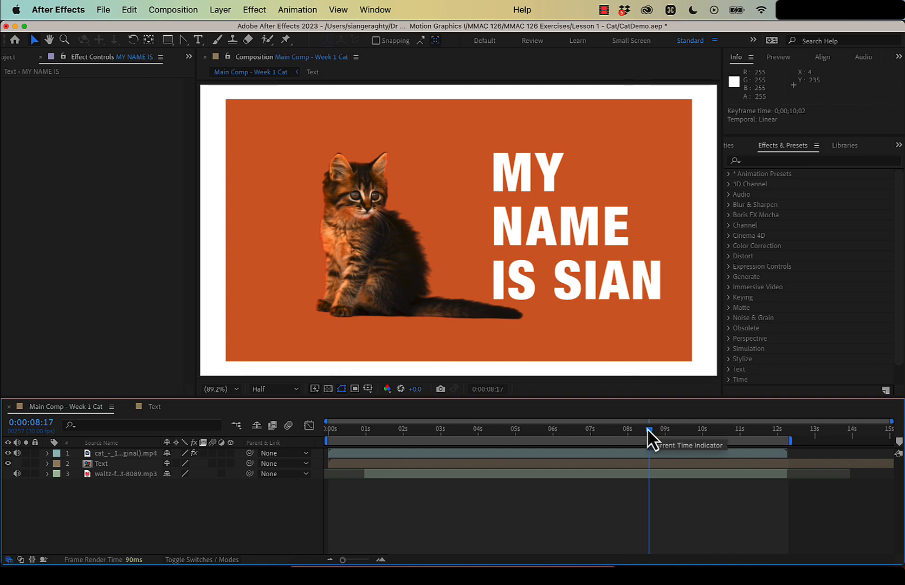
drag(648, 434, 299, 431)
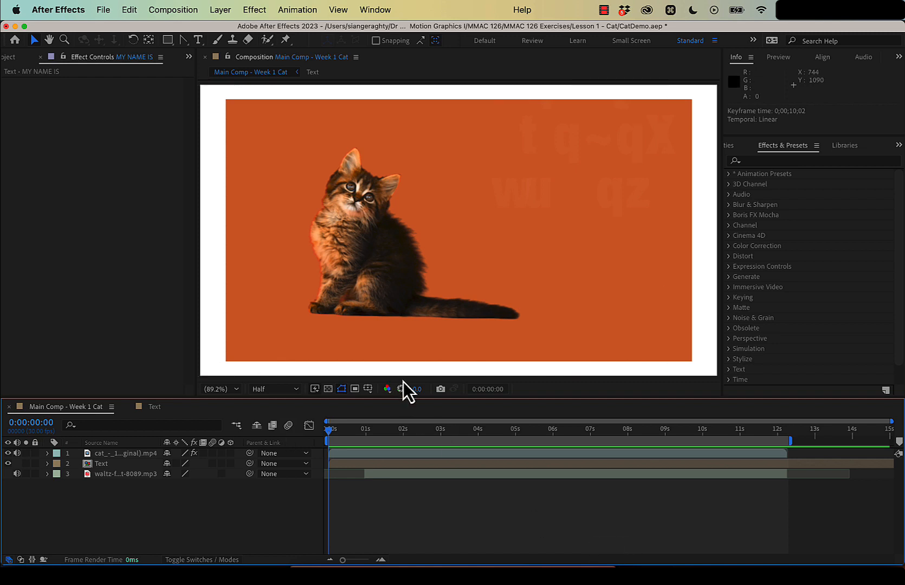
key(space)
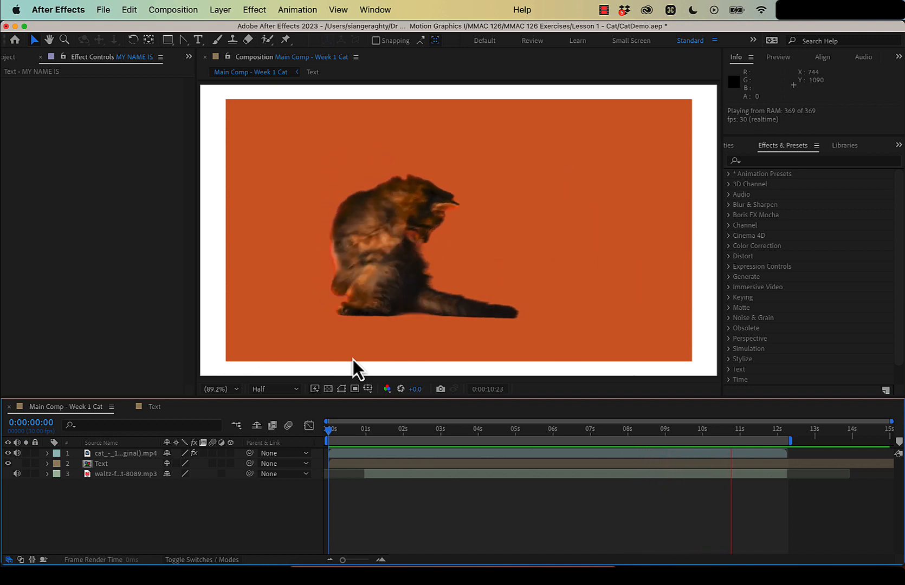
key(space)
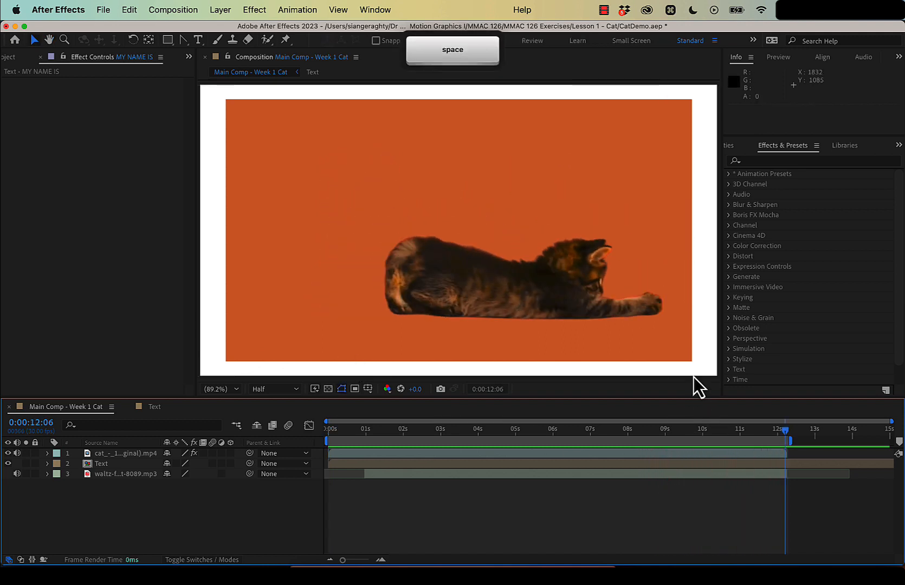
Move the Main Comp's current time to 0:00:11:25 and open the nested Text composition.
drag(788, 432, 772, 447)
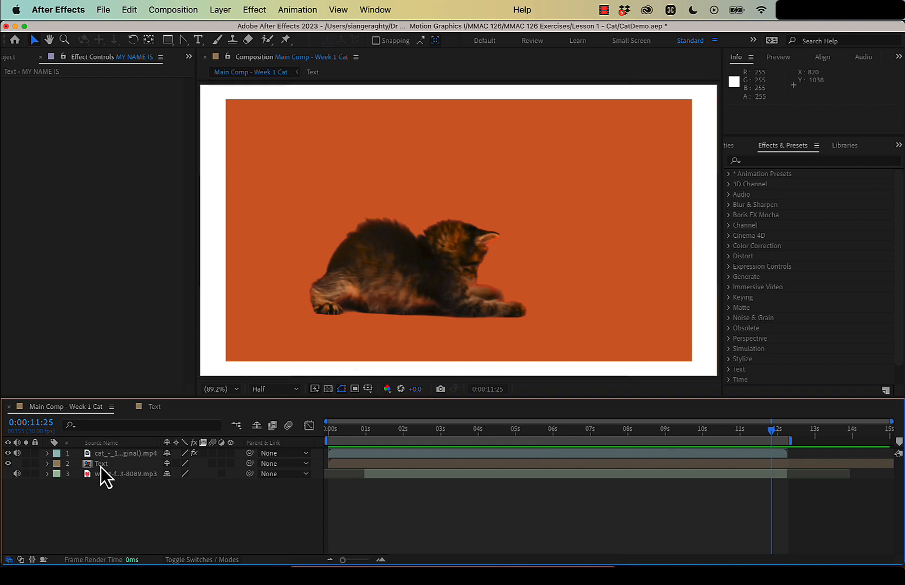
click(84, 464)
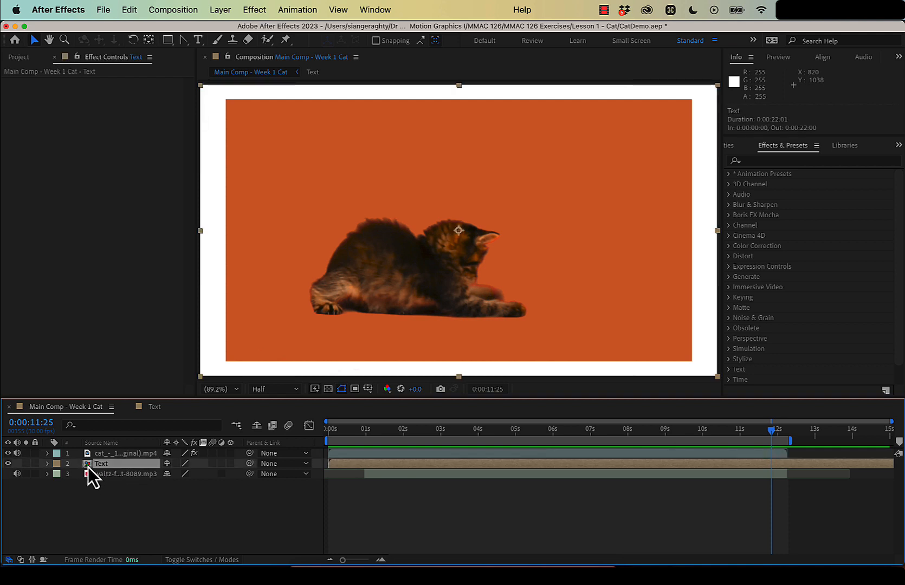
click(47, 466)
click(47, 466)
double_click(87, 464)
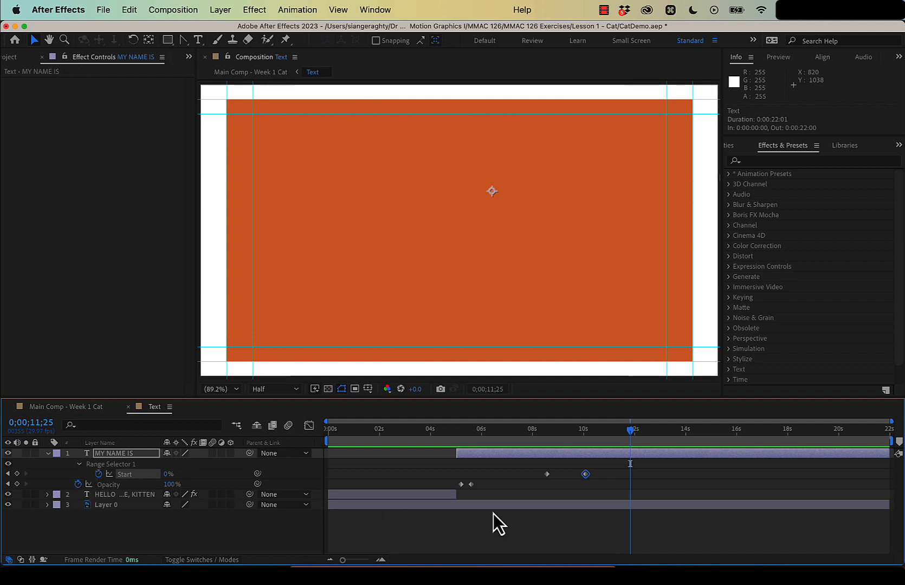
Retime the MY NAME IS layer's Range Selector Start keyframes, moving the first to 0;00;10;16 and the last to 0;00;11;25.
drag(600, 472, 634, 493)
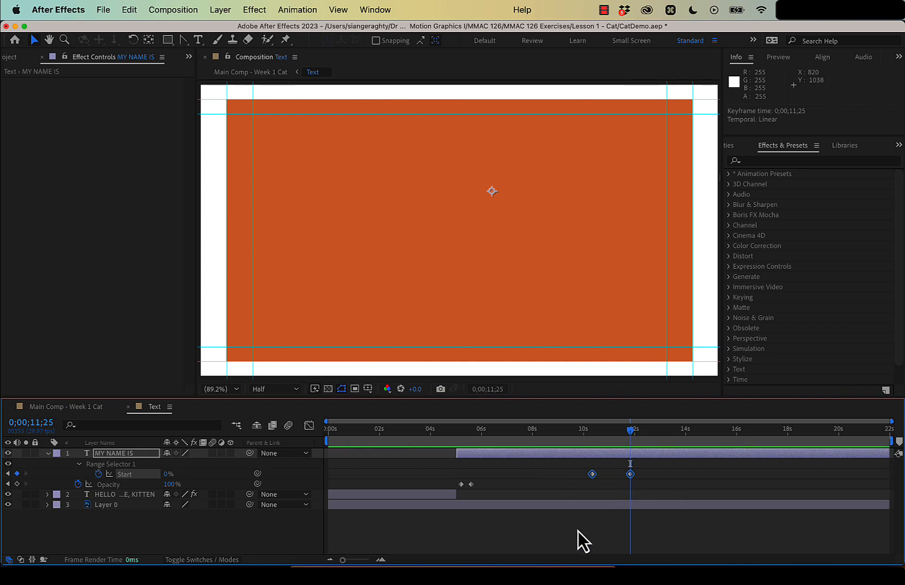
click(592, 499)
click(592, 475)
mouse_move(591, 478)
mouse_down()
mouse_move(581, 477)
mouse_move(596, 483)
mouse_up()
Return to the Main Comp, scrub back to 0:00:07:16 and play the retimed animation.
click(60, 407)
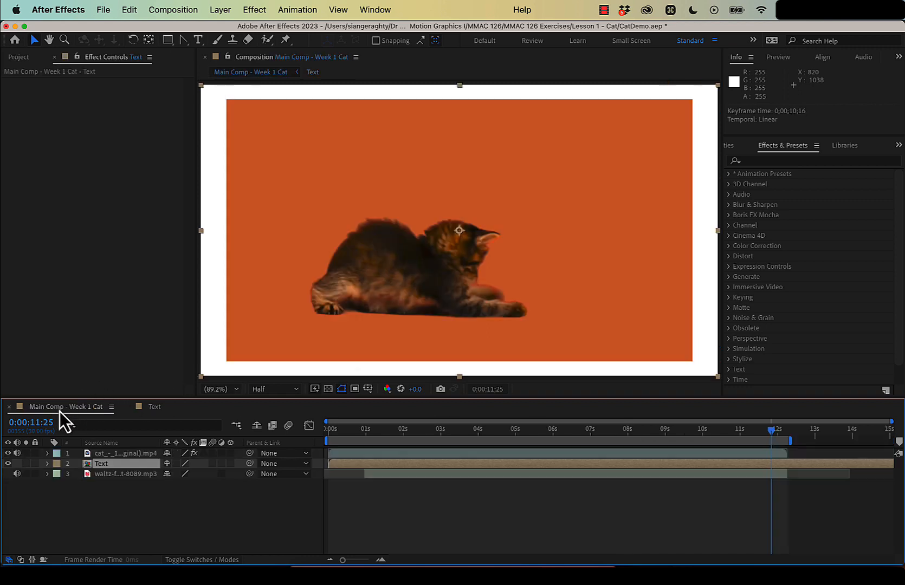
drag(764, 430, 609, 427)
key(space)
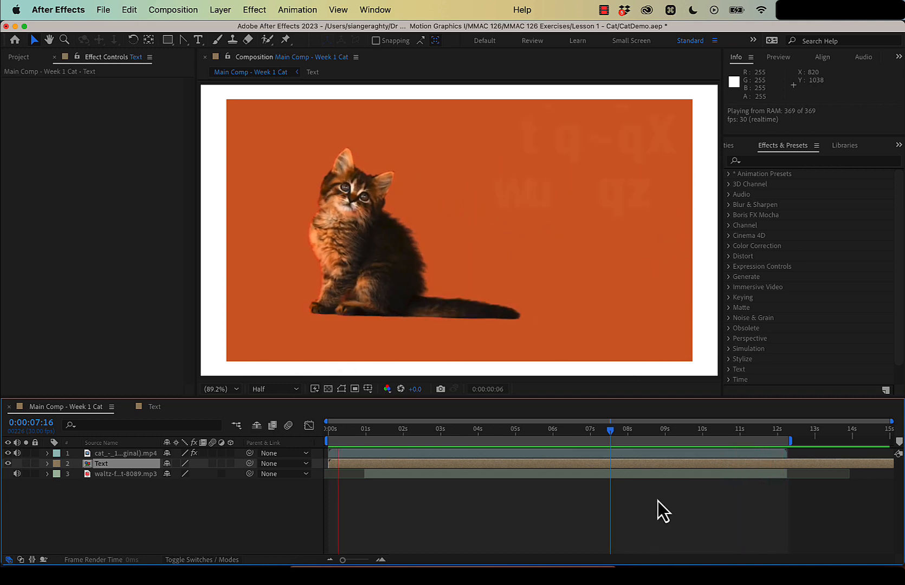
key(space)
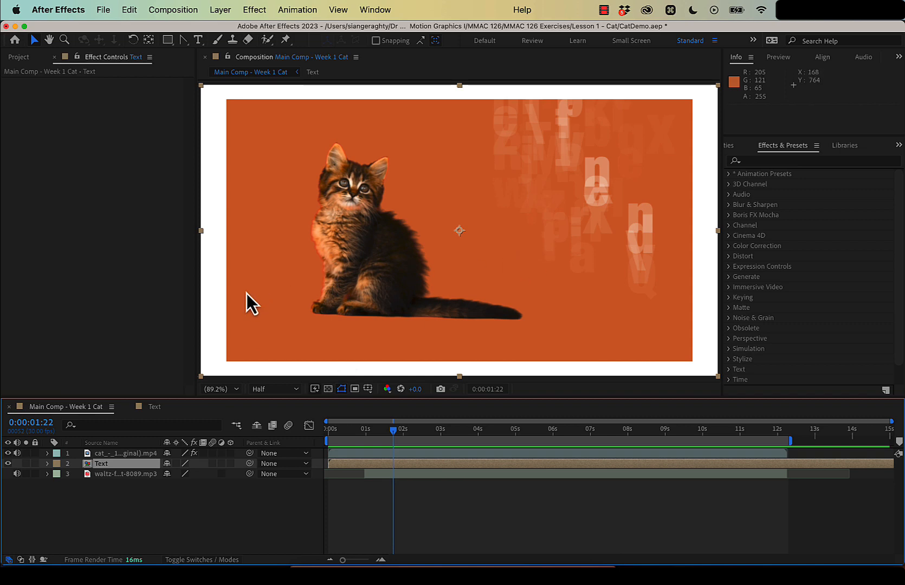
Open the nested Text composition, inspect the Layer 0 background layer, and clear the selection.
double_click(87, 464)
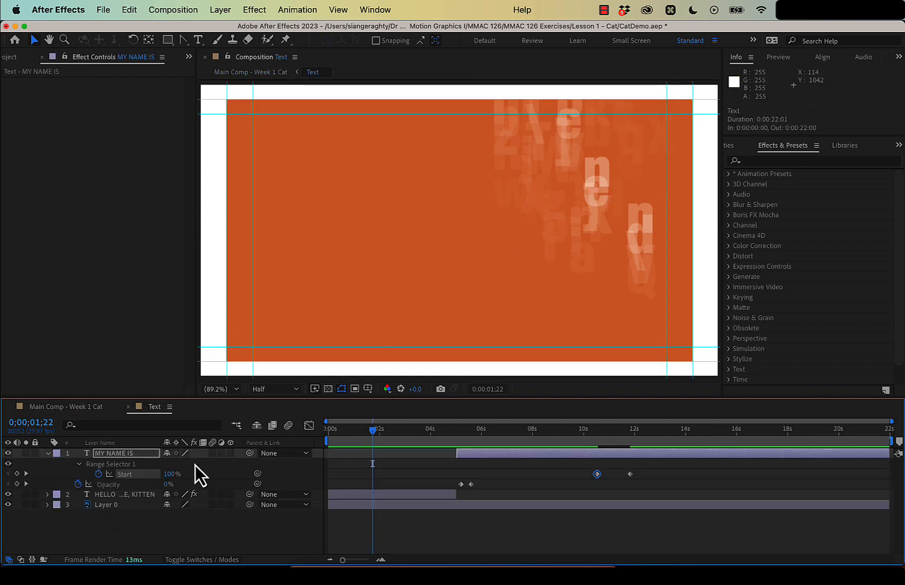
click(103, 505)
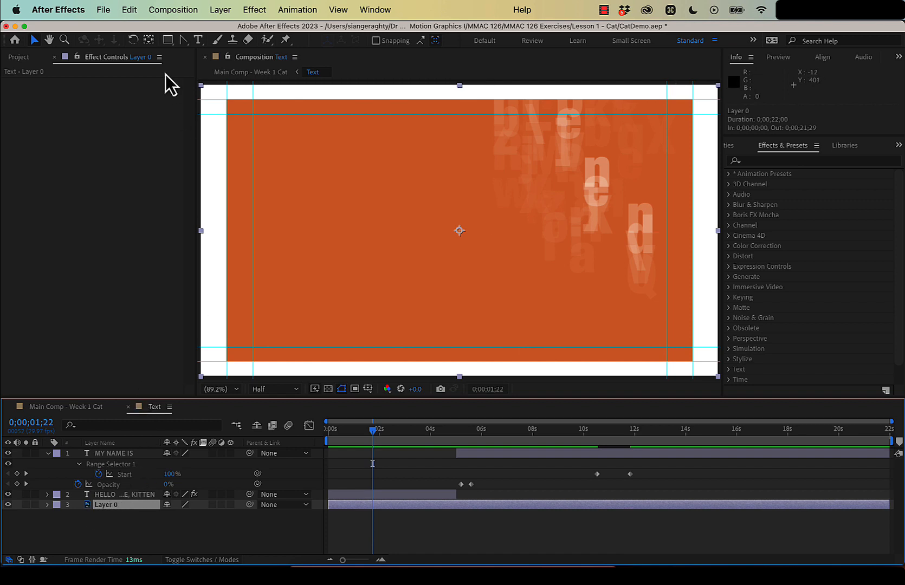
click(192, 541)
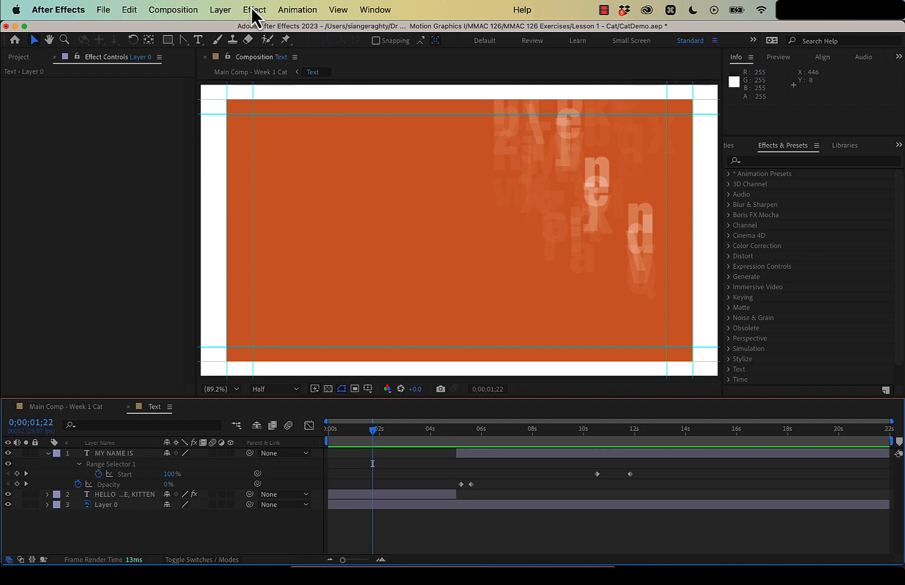
Create a 1920 × 1080 px pale purple solid in the Text composition and scale it to 90% to fit the outer guides.
click(206, 8)
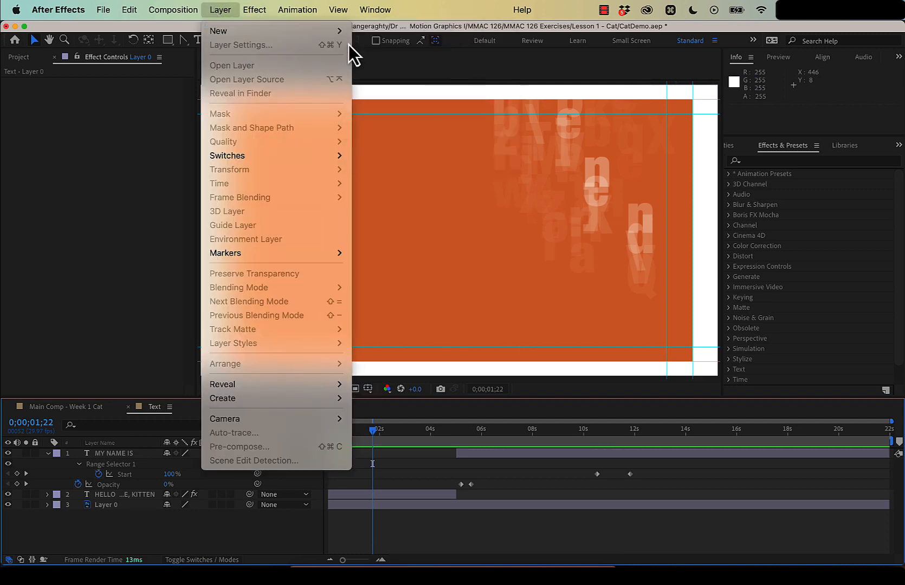
mouse_move(341, 33)
click(399, 49)
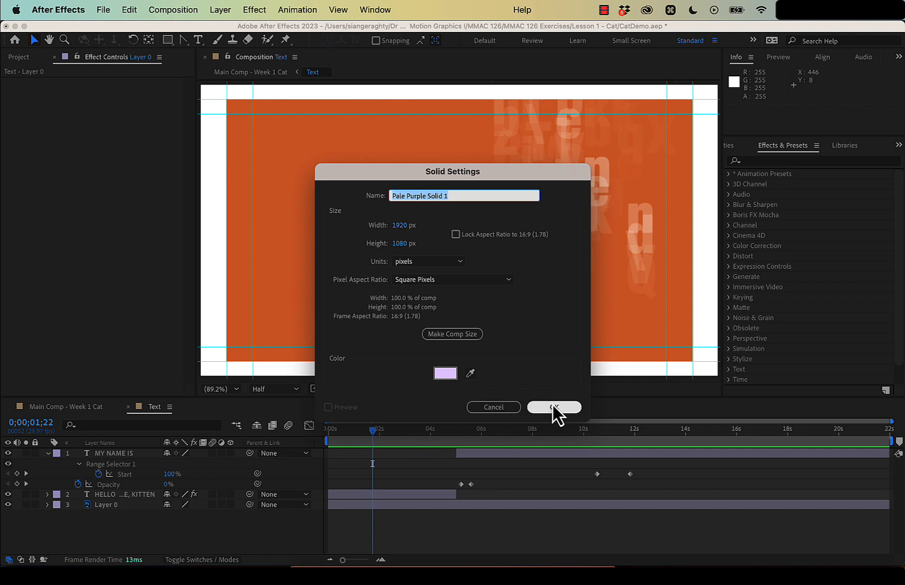
click(553, 407)
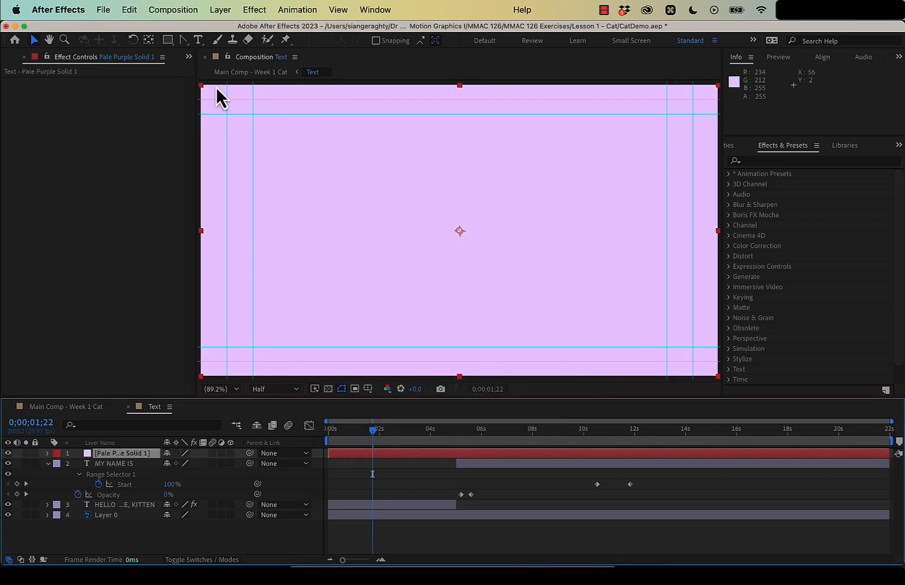
drag(202, 86, 227, 99)
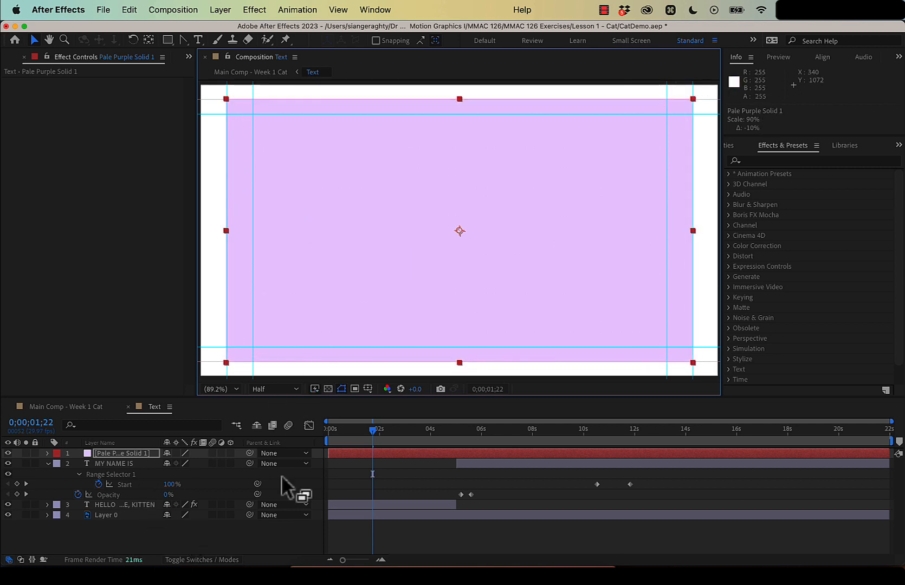
Move the pale purple solid beneath Layer 0 in the layer stack and delete it.
drag(125, 453, 99, 525)
click(143, 539)
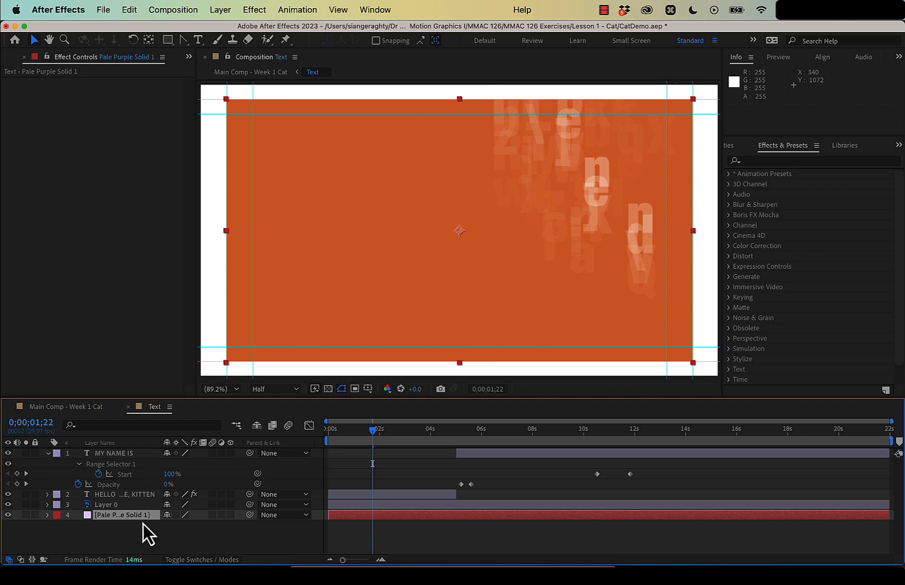
key(BackSpace)
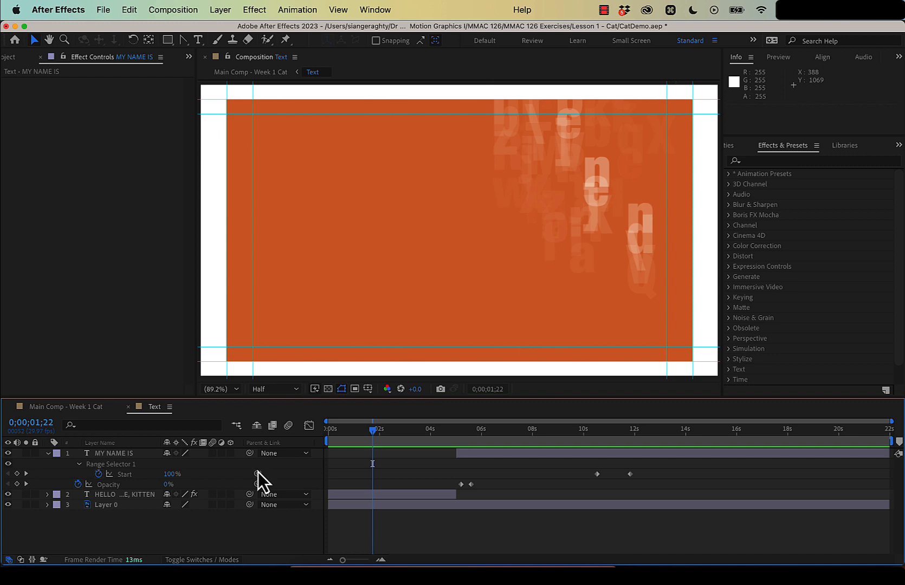
Return to the Main Comp - Week 1 Cat composition.
click(264, 12)
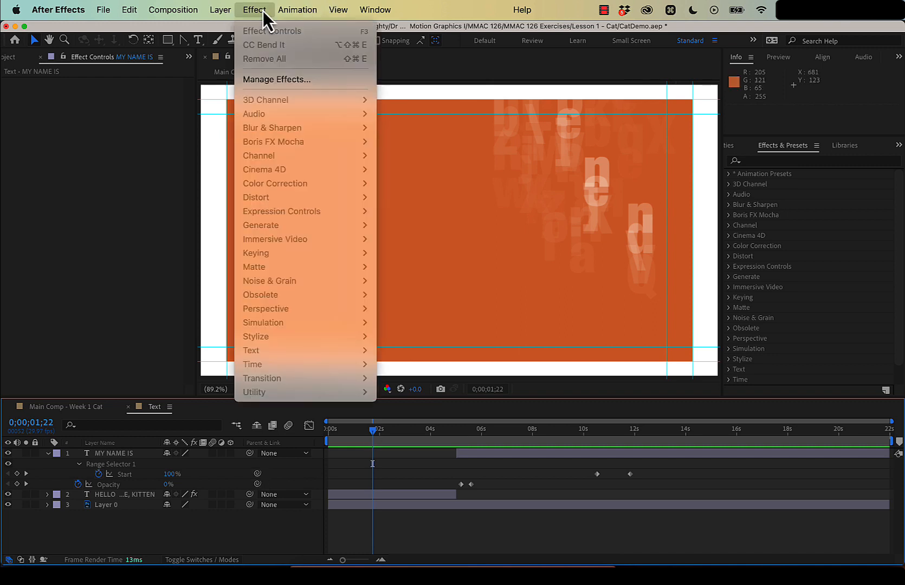
mouse_move(277, 12)
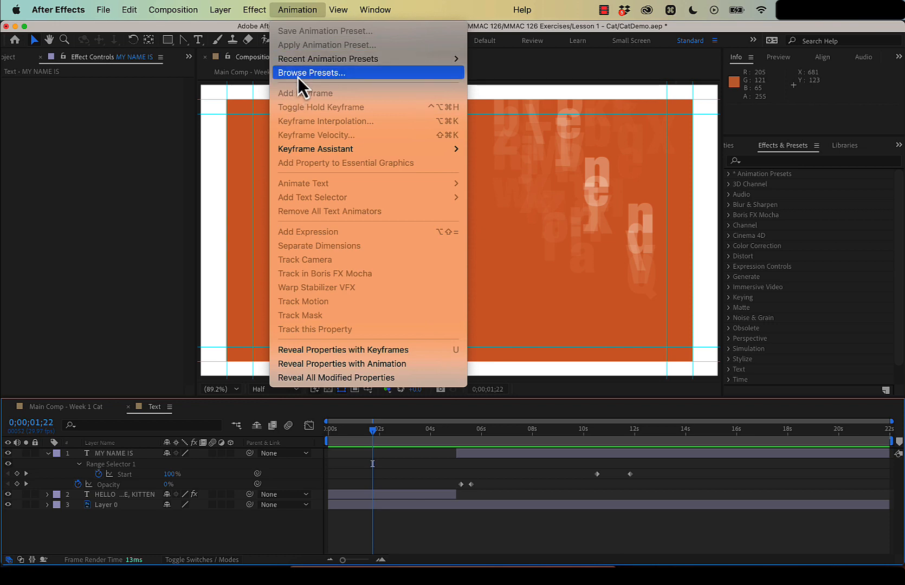
click(420, 515)
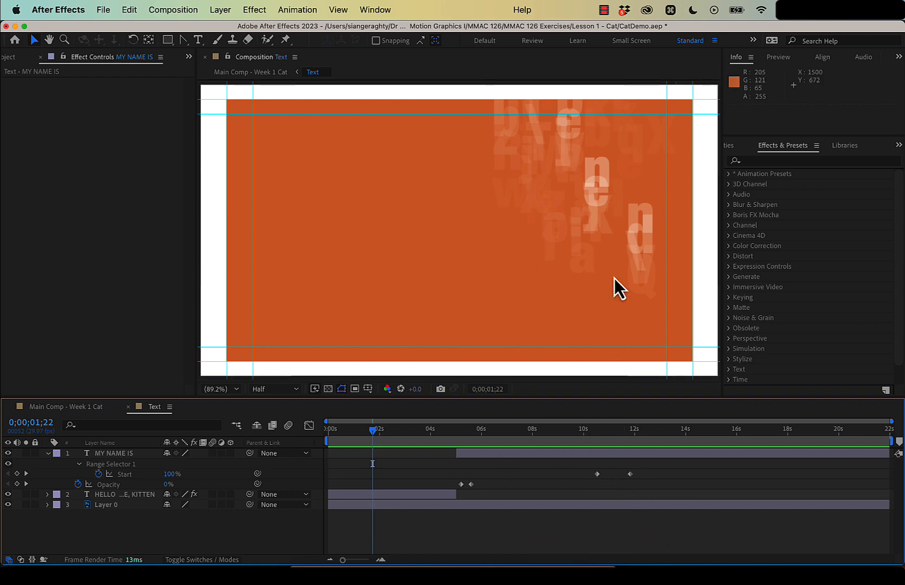
click(83, 407)
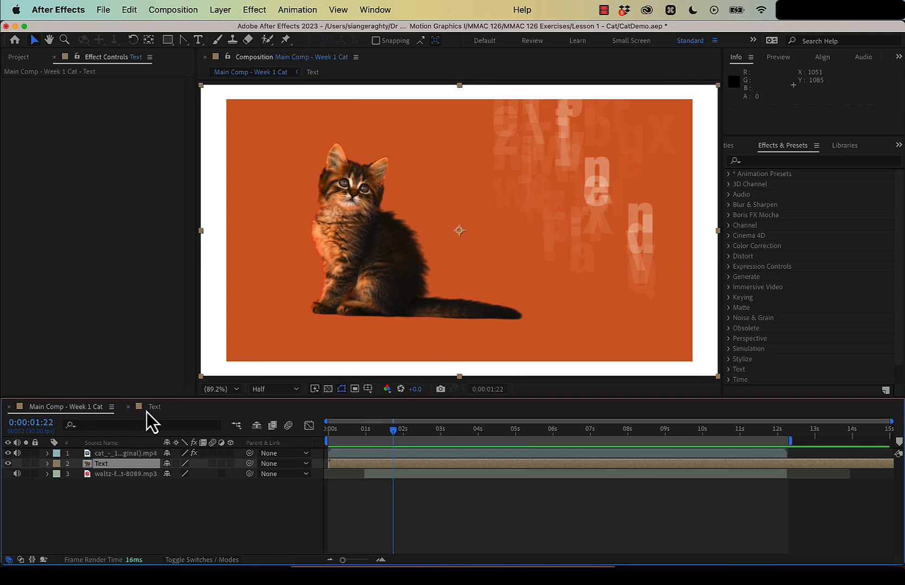